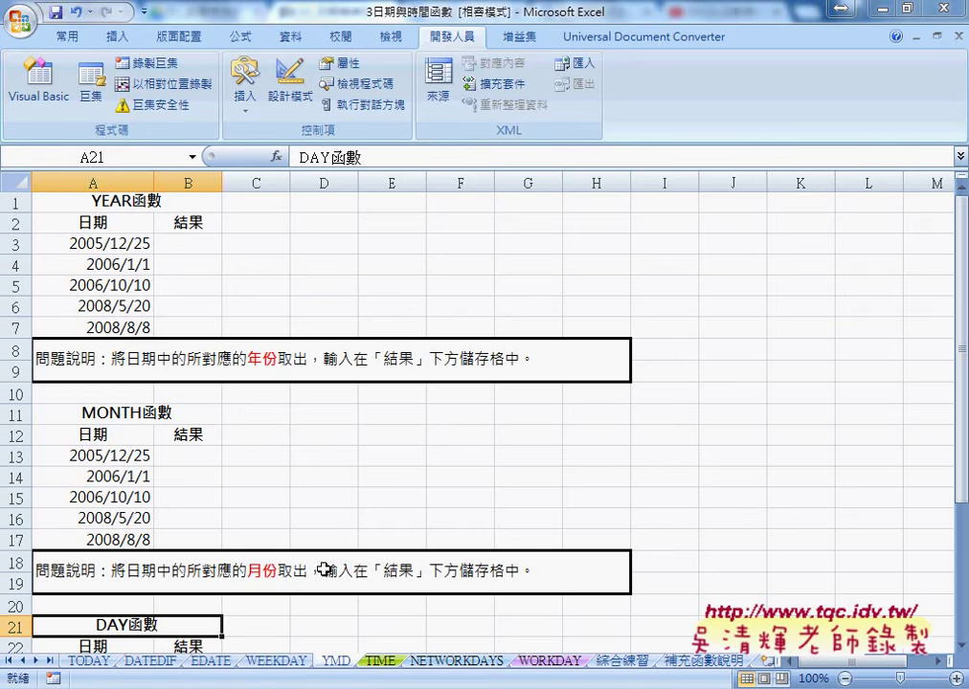
# Review the YEAR, MONTH and DAY result cells on the YMD sheet
pyautogui.click(139, 203)
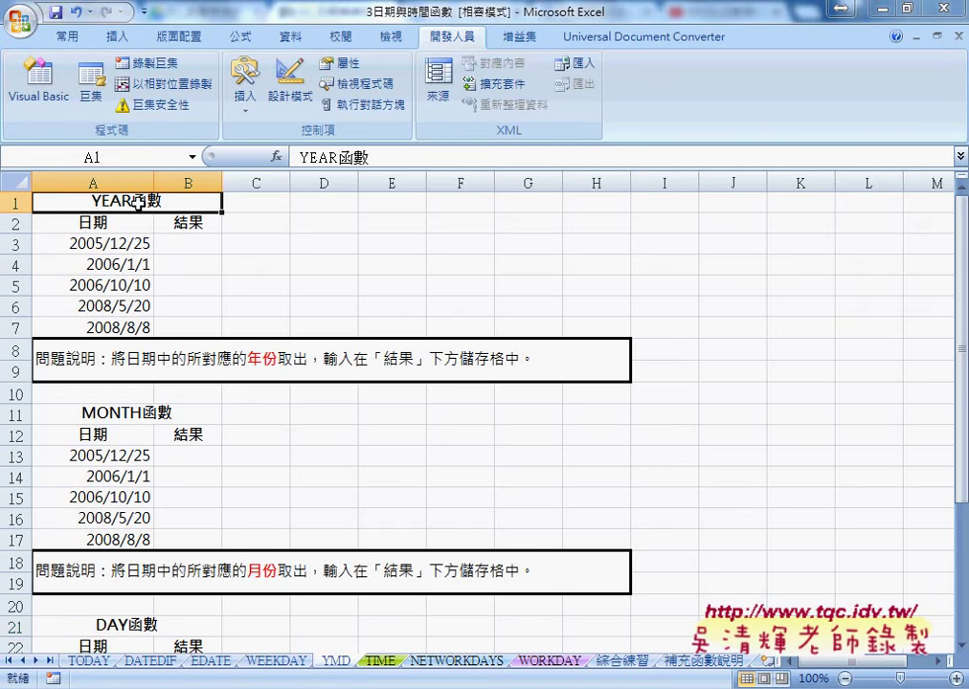
pyautogui.click(188, 248)
pyautogui.click(106, 244)
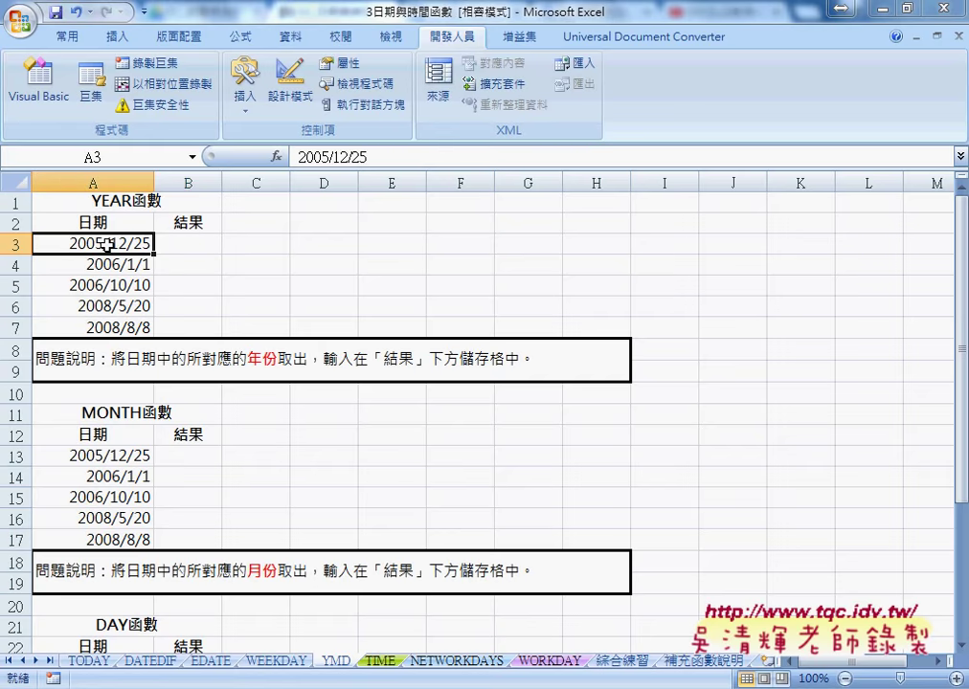
pyautogui.click(187, 243)
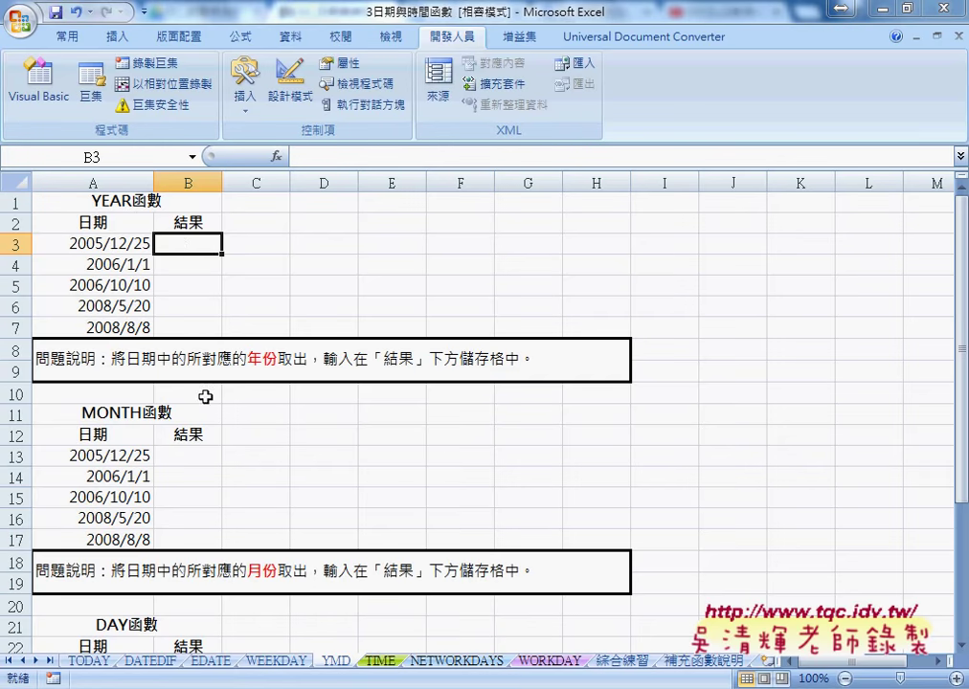
pyautogui.click(191, 457)
pyautogui.scroll(-2, 191, 457)
pyautogui.scroll(-1, 192, 457)
pyautogui.click(188, 478)
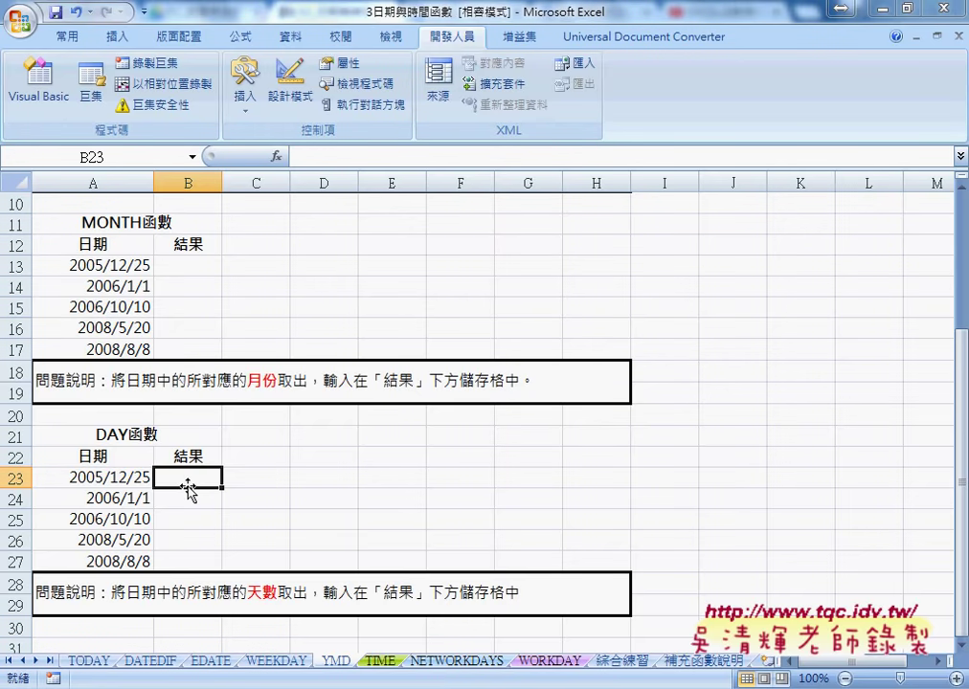
# Scroll back over the YMD sheet, then switch to the TIME sheet
pyautogui.scroll(1, 189, 490)
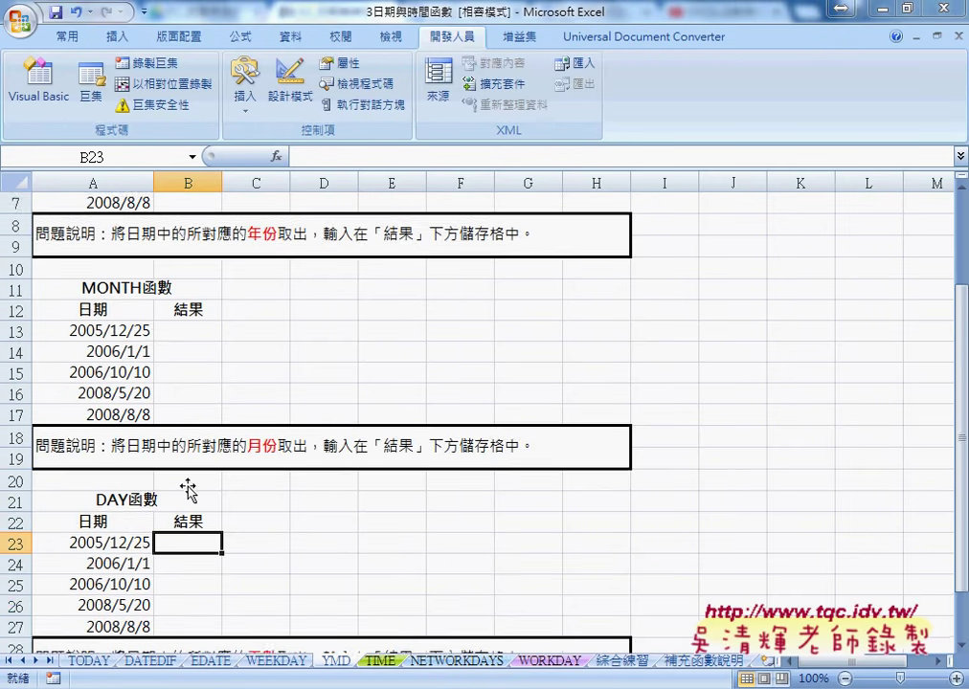
pyautogui.scroll(1, 189, 490)
pyautogui.scroll(1, 189, 491)
pyautogui.scroll(-2, 189, 490)
pyautogui.scroll(-2, 188, 491)
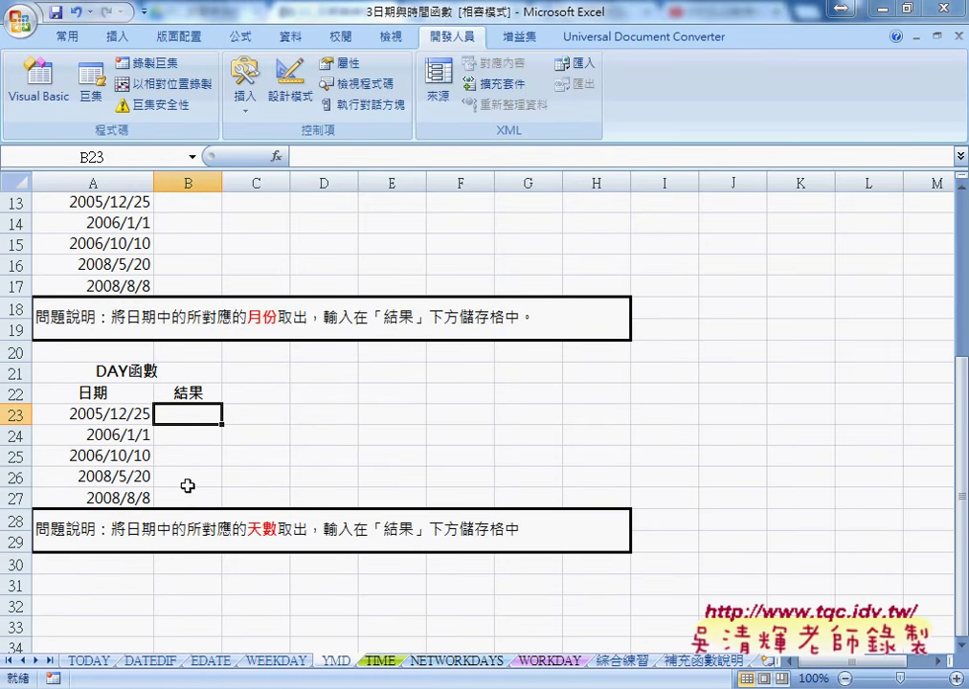
pyautogui.click(381, 661)
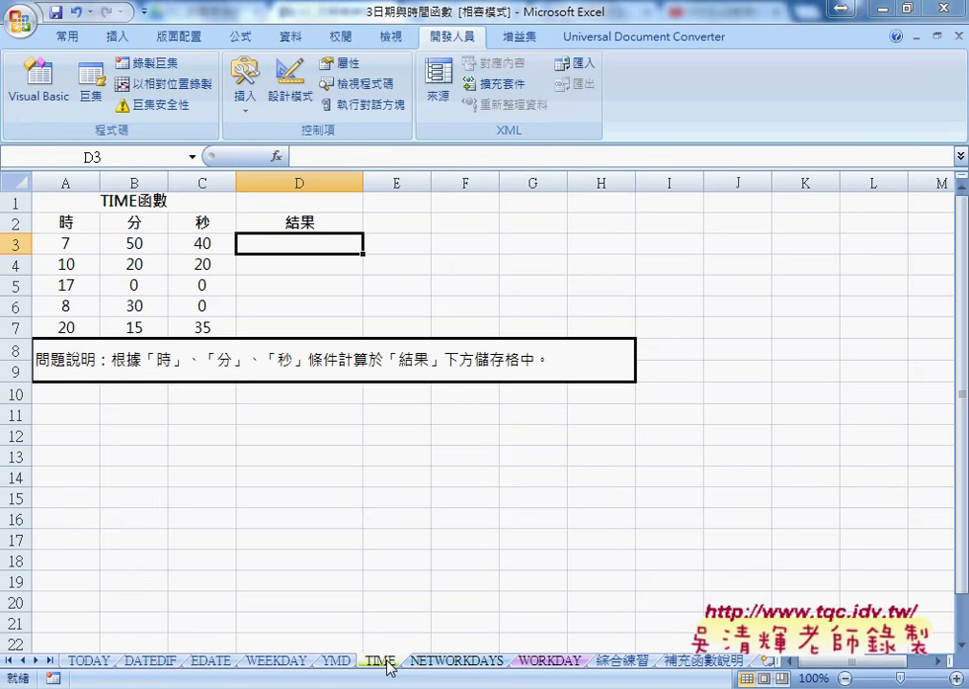
# Review the hour, minute and second values 7, 50 and 40 in A3:C3
pyautogui.click(93, 244)
pyautogui.click(129, 247)
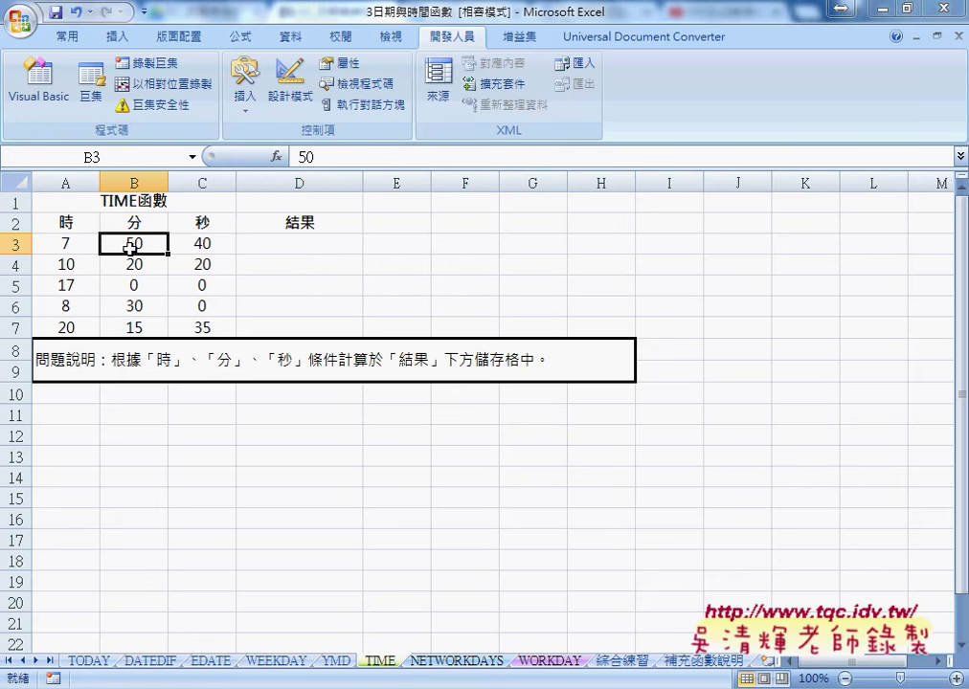
pyautogui.click(208, 249)
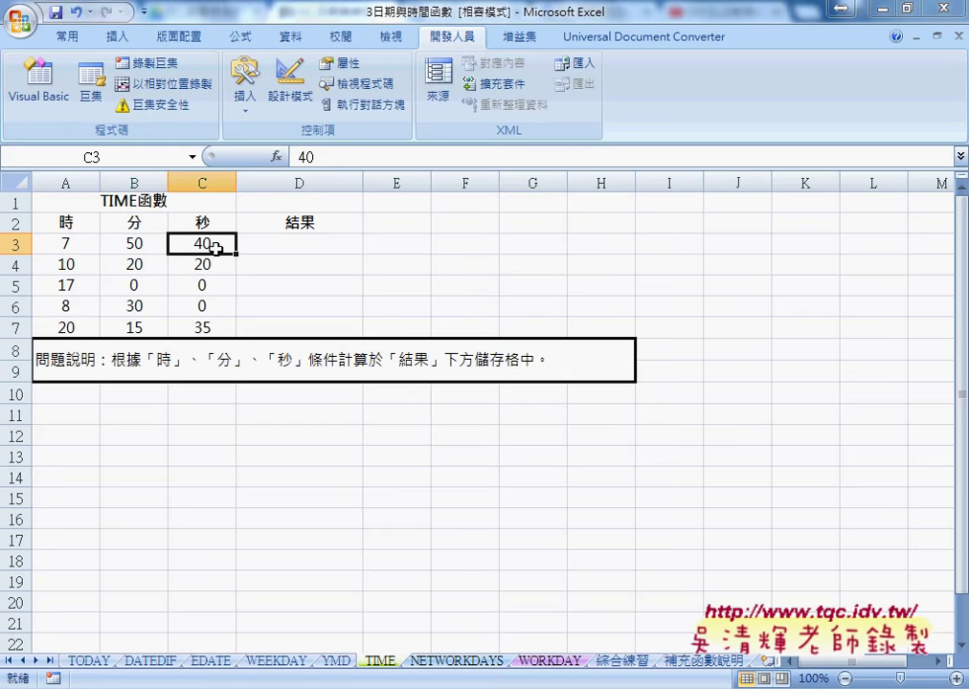
pyautogui.click(70, 244)
pyautogui.moveTo(71, 244); pyautogui.dragTo(201, 245)
# Insert the TIME function into D3 from the 日期及時間 category
pyautogui.click(283, 253)
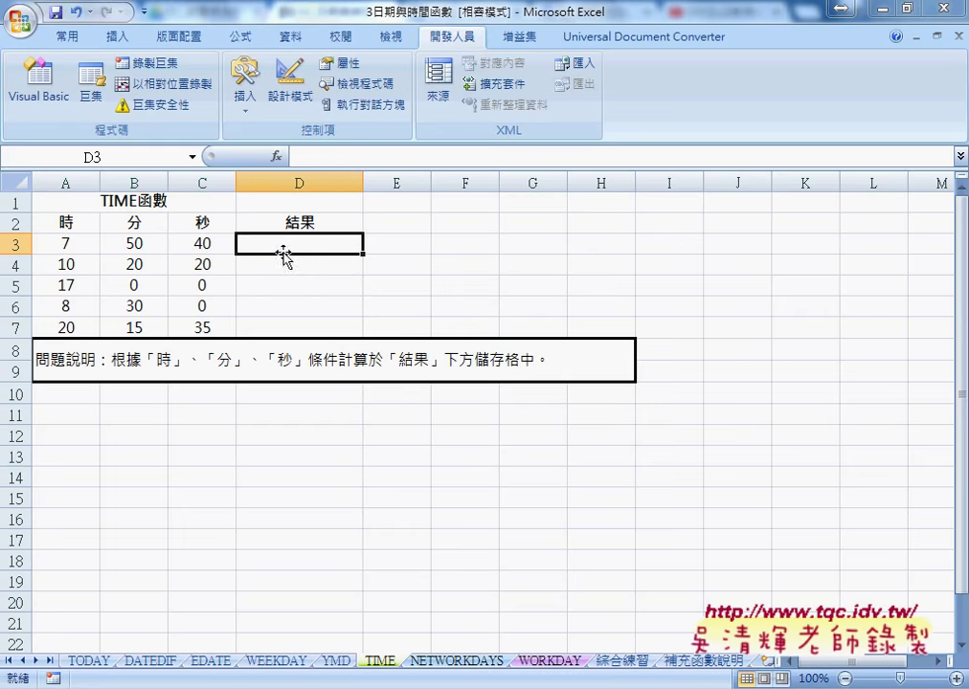
pyautogui.click(277, 157)
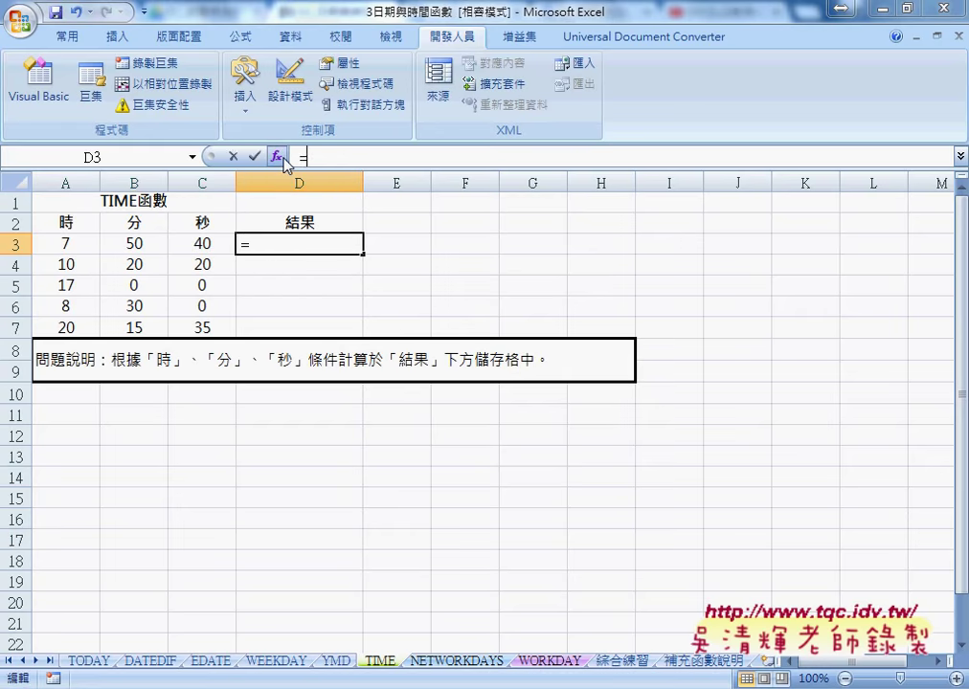
pyautogui.click(787, 299)
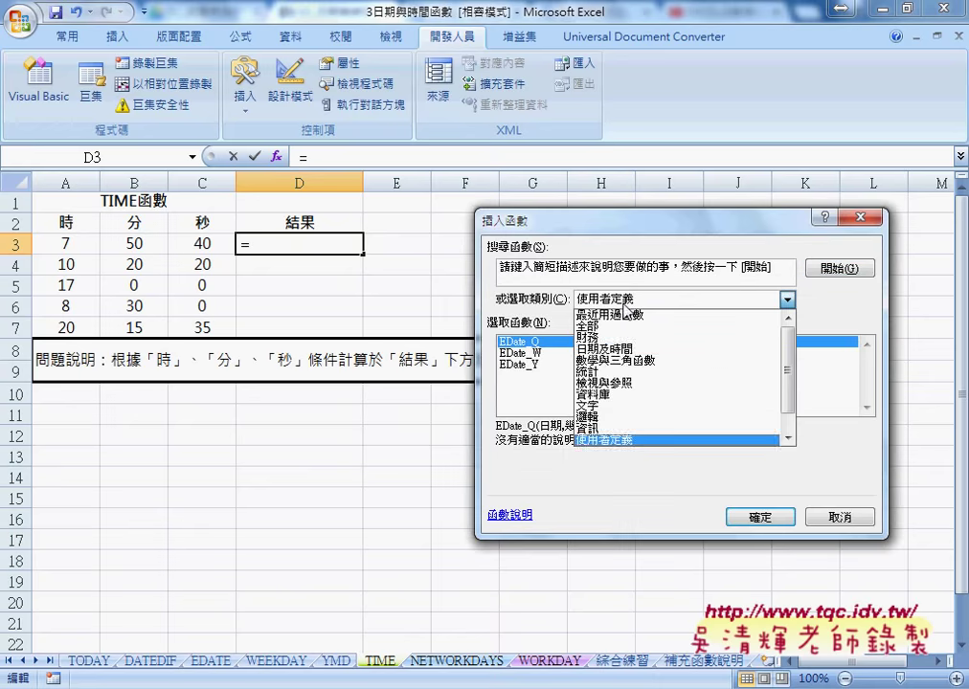
pyautogui.click(613, 349)
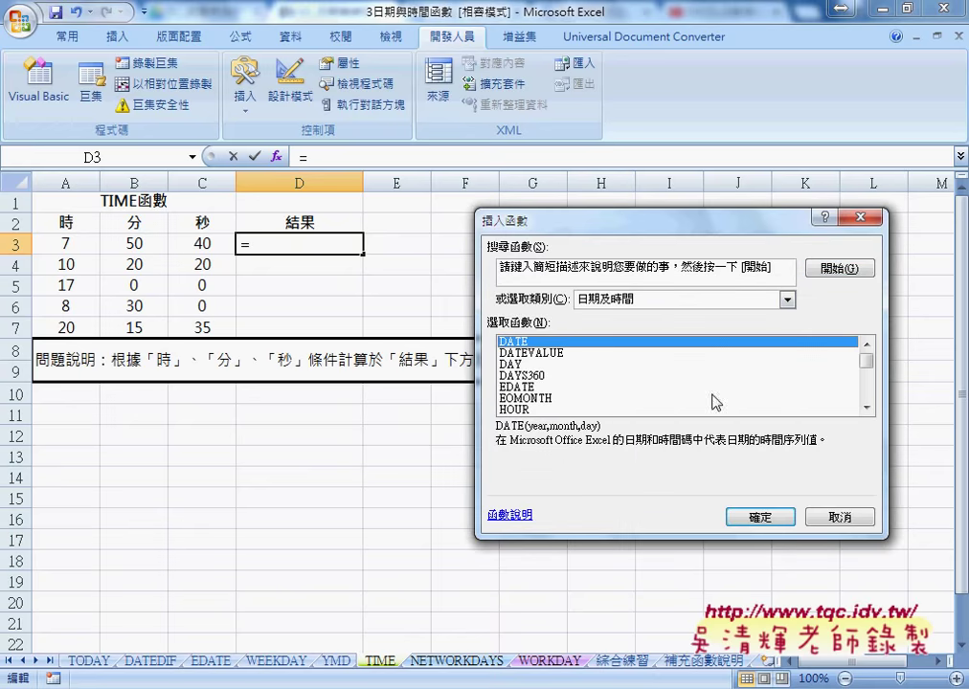
pyautogui.scroll(-3, 829, 381)
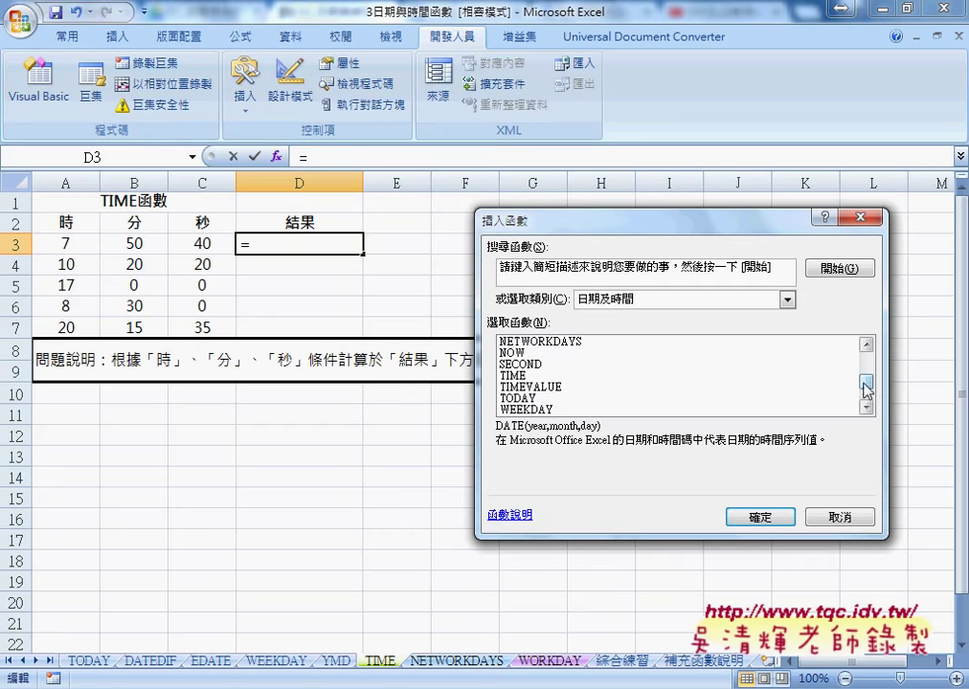
pyautogui.click(537, 376)
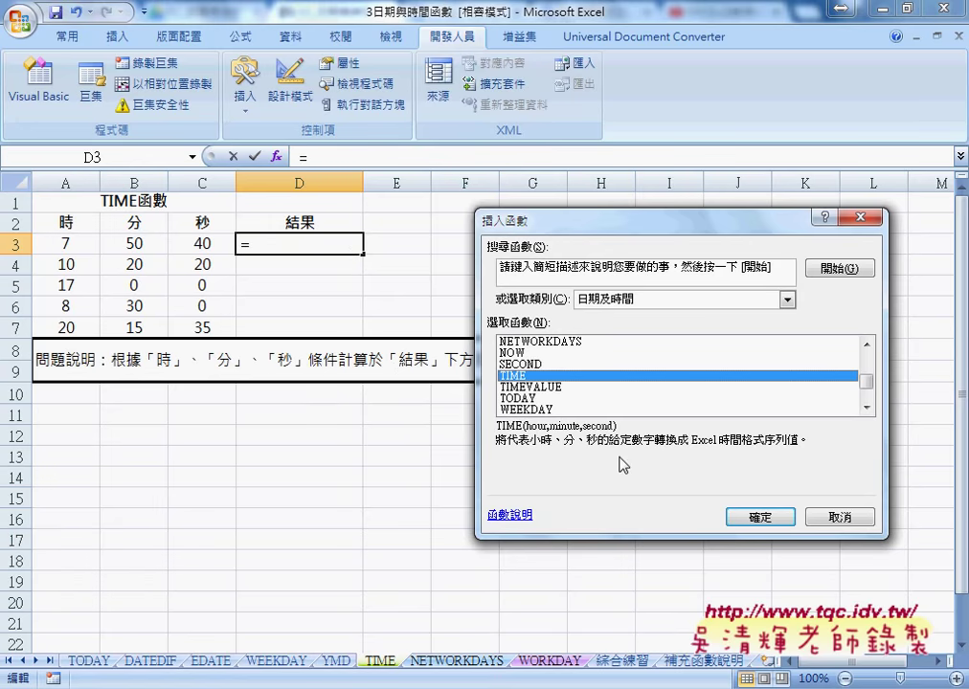
pyautogui.click(761, 517)
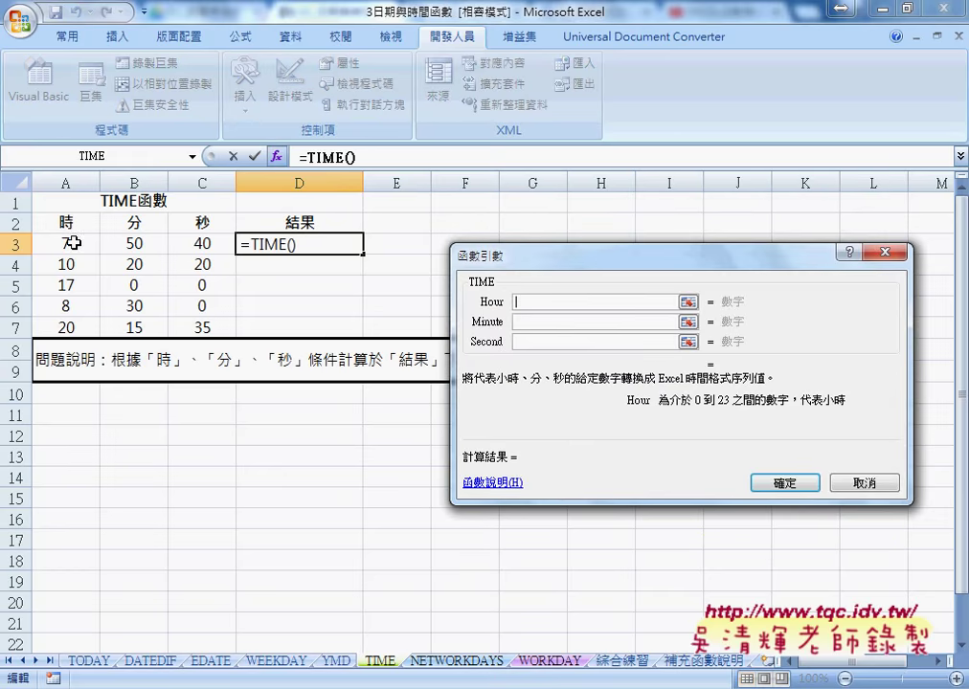
# Set TIME's arguments to A3, B3 and C3 so D3 shows 7:50:40 AM, then view the answer image
pyautogui.click(65, 243)
pyautogui.press('Tab')
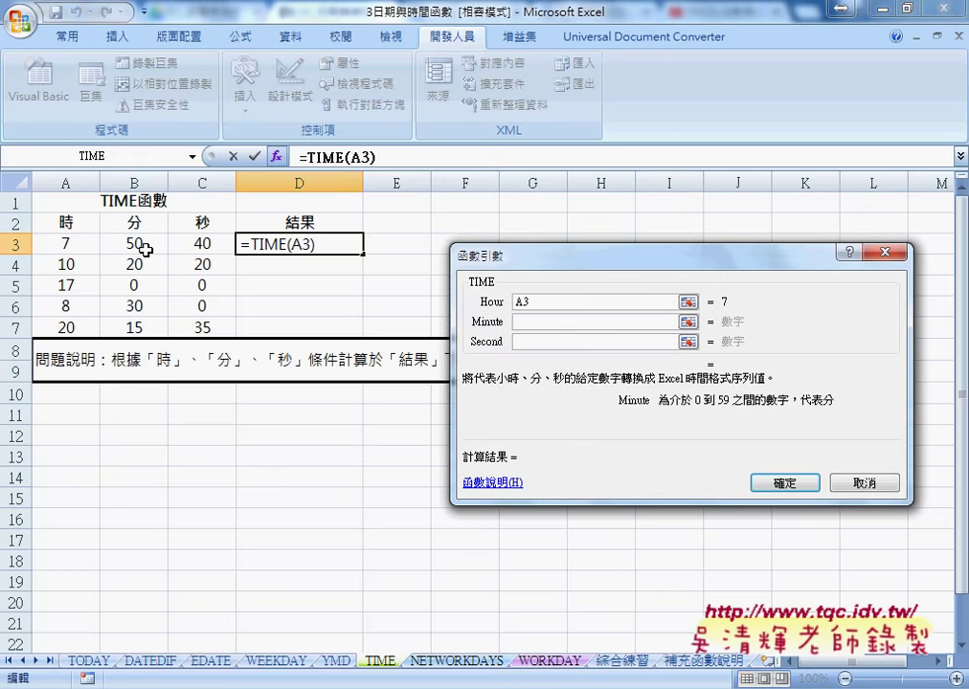
pyautogui.click(134, 243)
pyautogui.press('Tab')
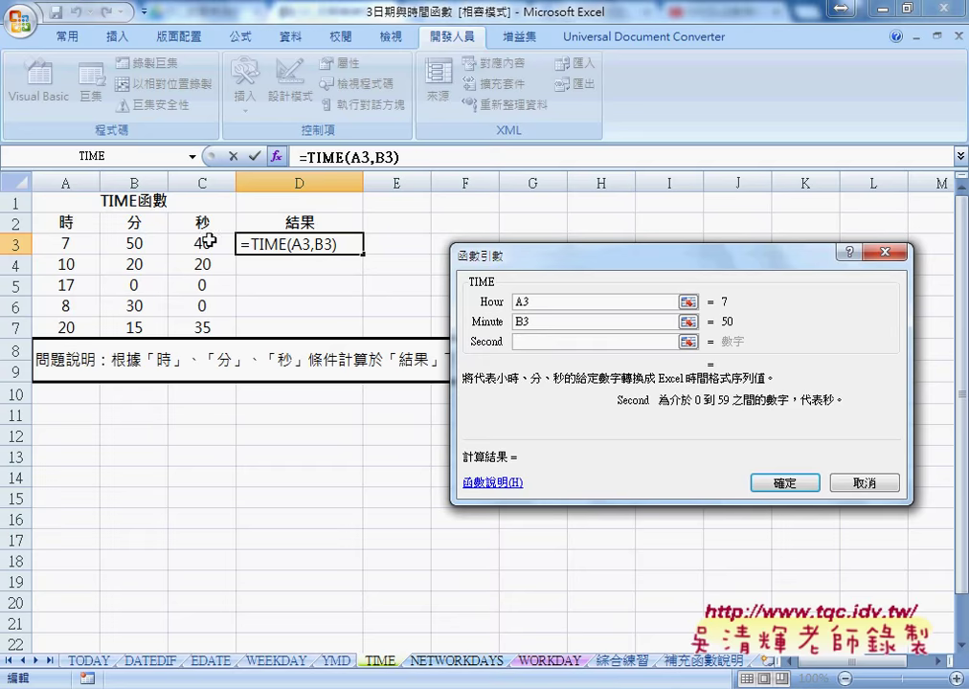
pyautogui.click(202, 245)
pyautogui.click(785, 482)
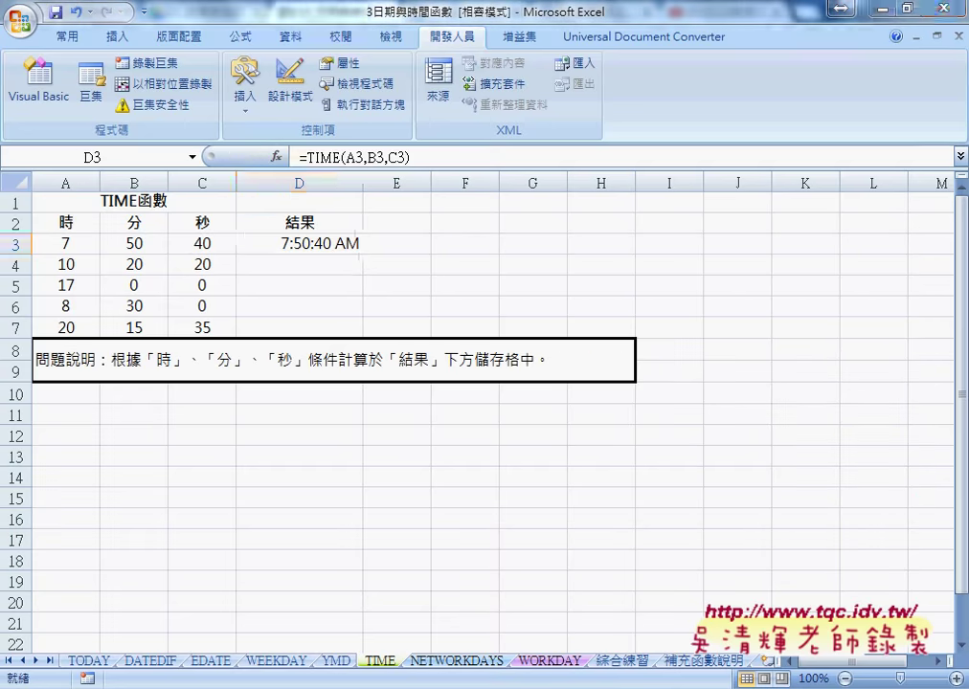
pyautogui.click(429, 599)
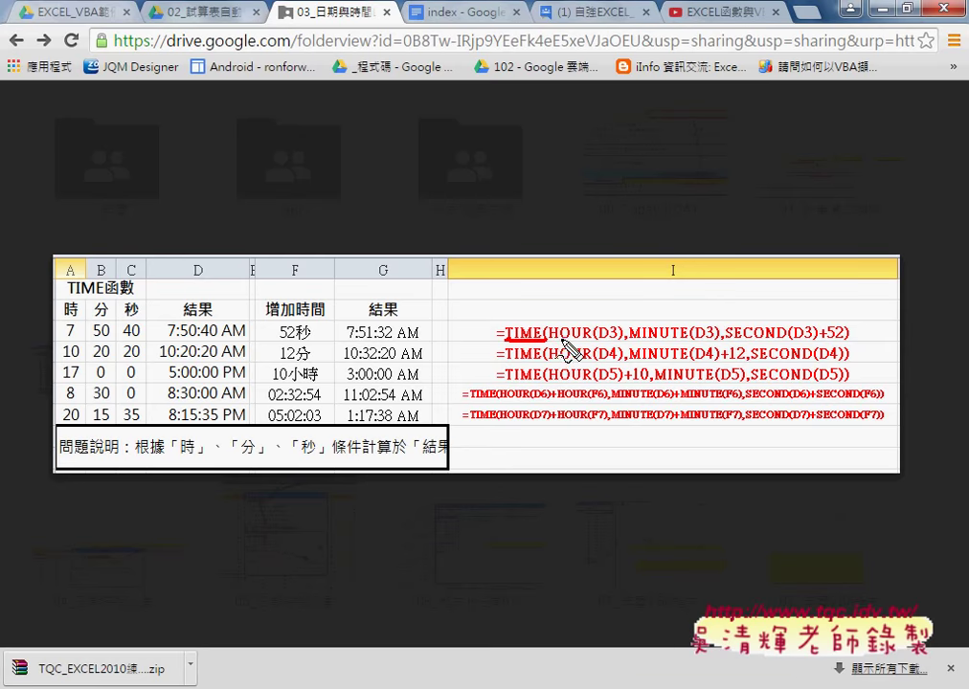
# Underline HOUR, 52秒 and SECOND(D3)+52 on the answer image, clear the marks, and close the preview
pyautogui.moveTo(550, 338); pyautogui.dragTo(589, 337)
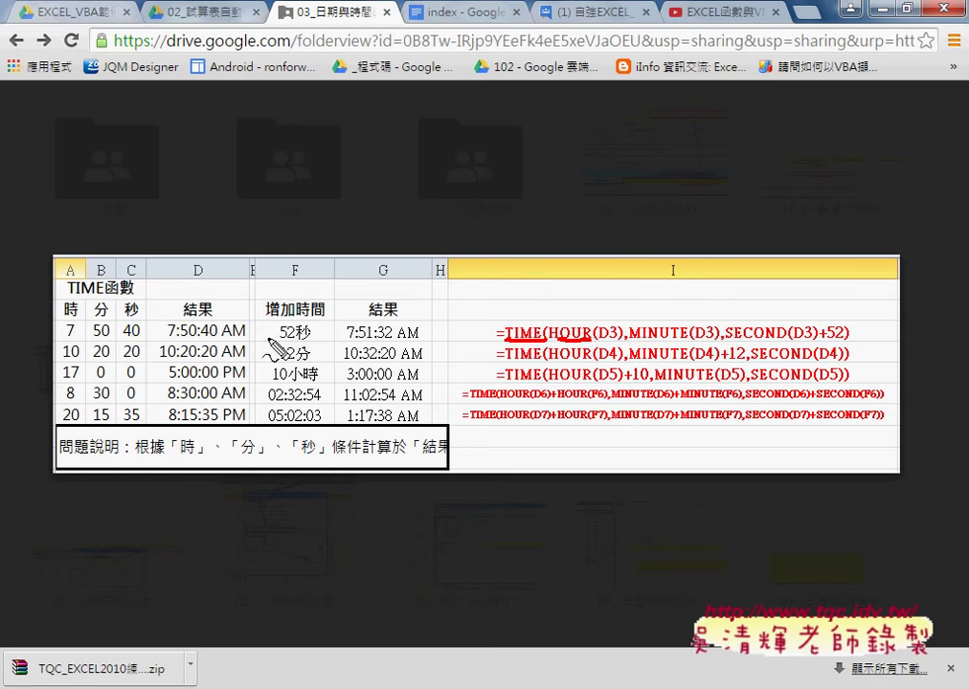
pyautogui.moveTo(280, 338); pyautogui.dragTo(312, 338)
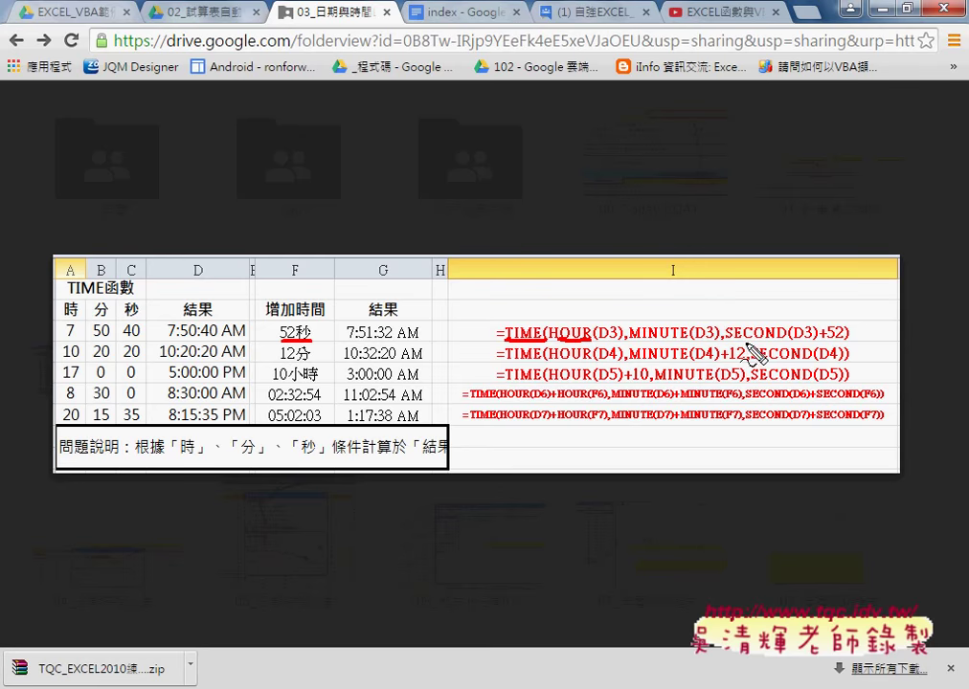
pyautogui.moveTo(742, 339); pyautogui.dragTo(835, 337)
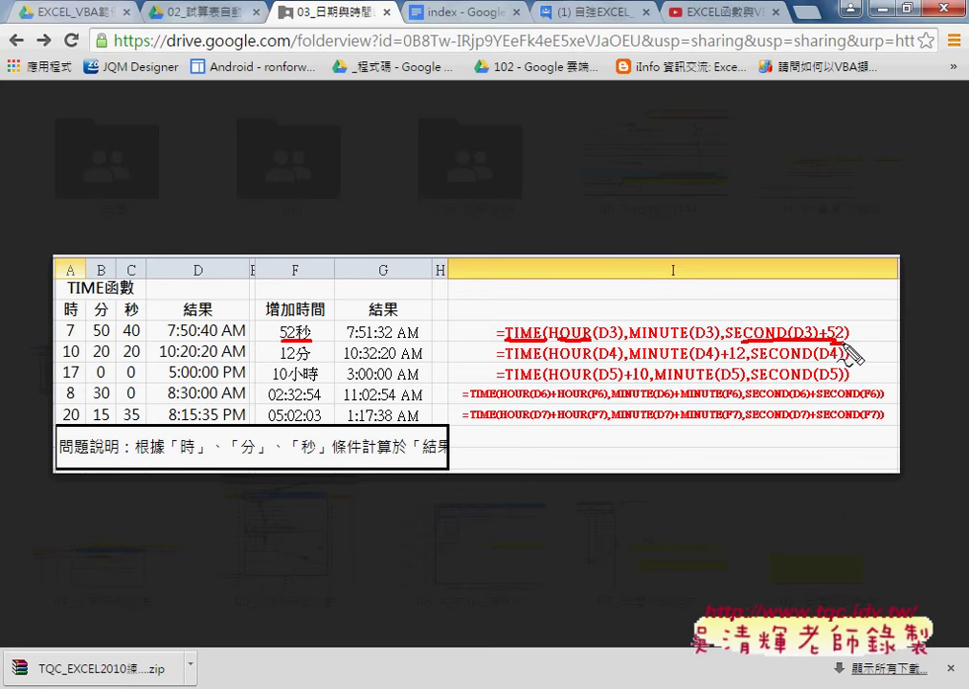
pyautogui.press('Escape')
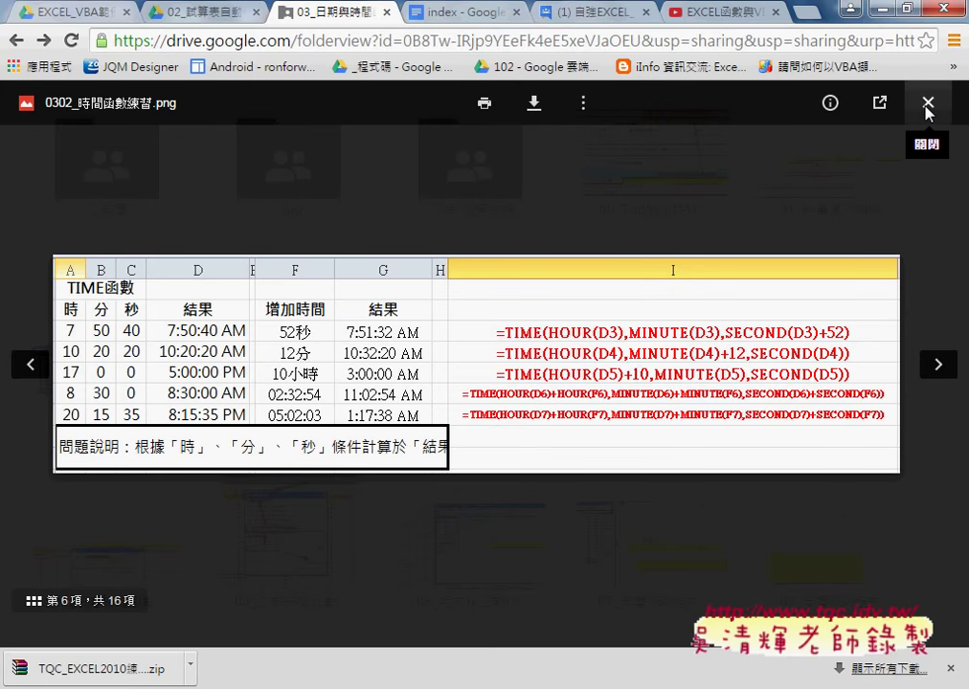
pyautogui.click(469, 14)
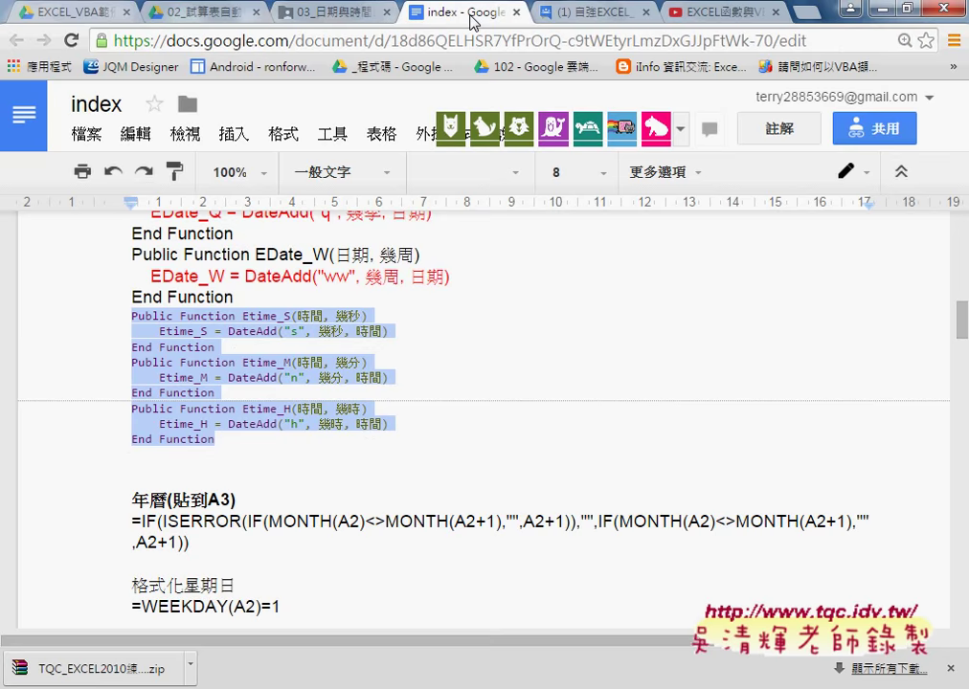
# Highlight the Etime_S code and its 幾秒 argument in the index document, then return to the Drive preview
pyautogui.click(432, 346)
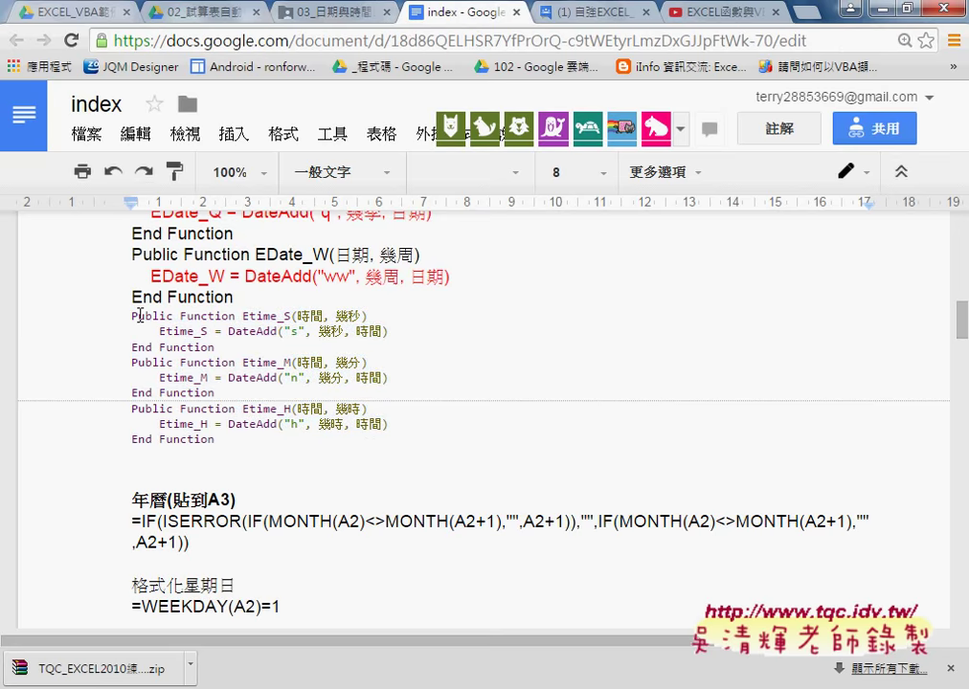
pyautogui.moveTo(134, 315); pyautogui.dragTo(304, 337)
pyautogui.click(256, 316)
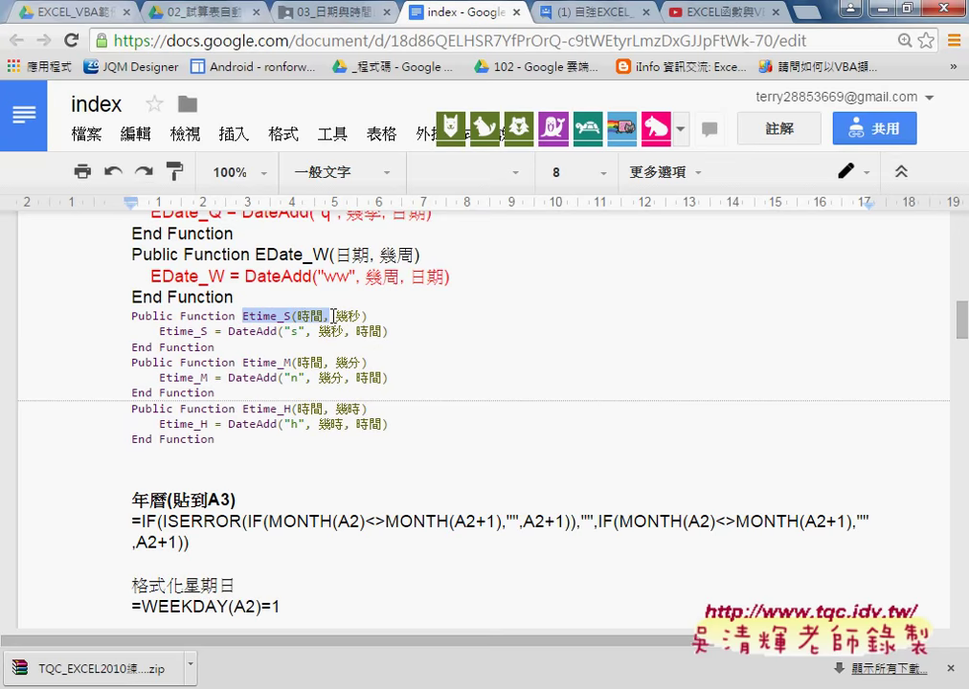
pyautogui.click(304, 337)
pyautogui.moveTo(215, 347); pyautogui.dragTo(131, 315)
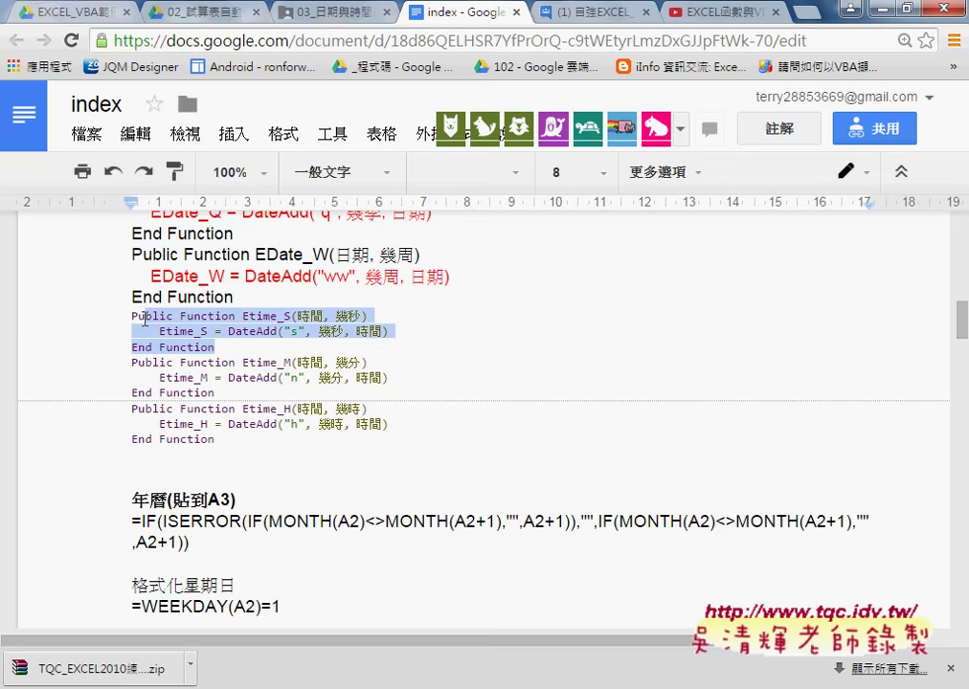
pyautogui.click(324, 337)
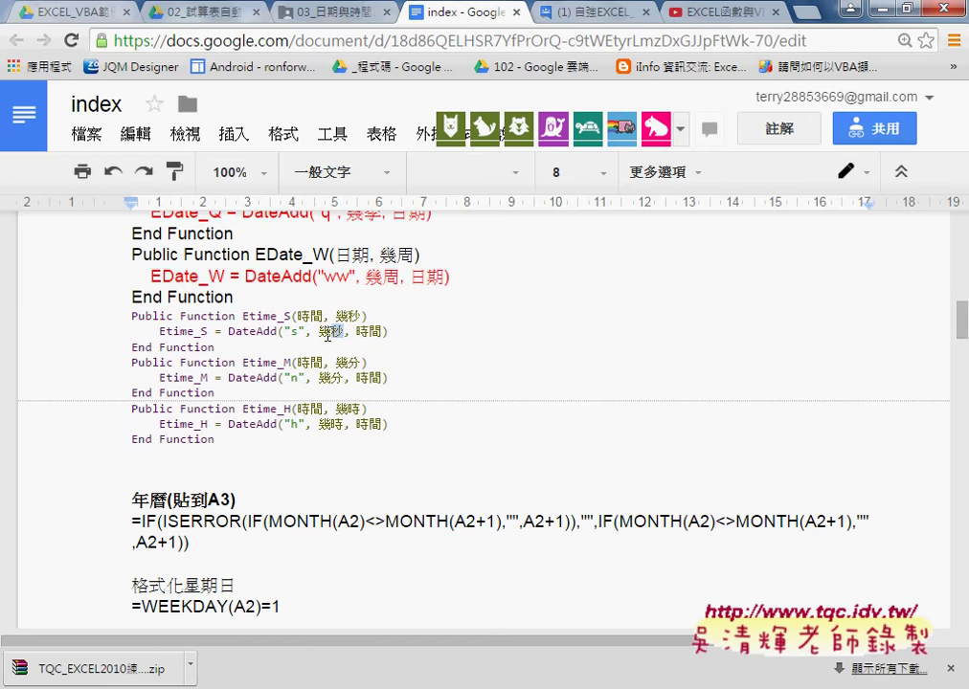
pyautogui.doubleClick(328, 335)
pyautogui.click(249, 13)
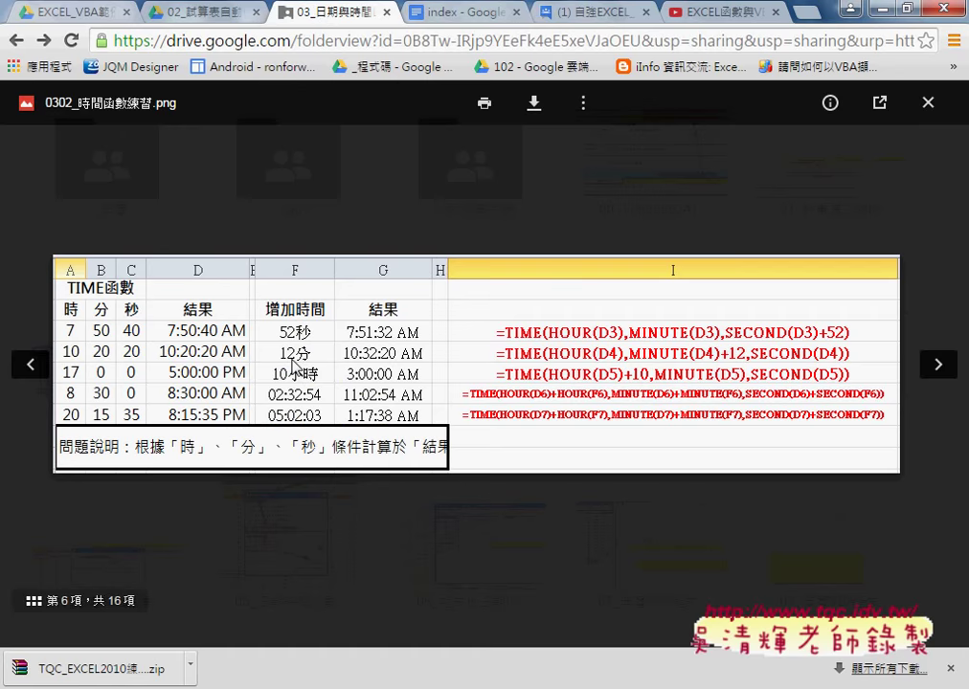
pyautogui.moveTo(740, 367)
pyautogui.moveTo(719, 362); pyautogui.dragTo(746, 362)
pyautogui.moveTo(274, 382); pyautogui.dragTo(294, 381)
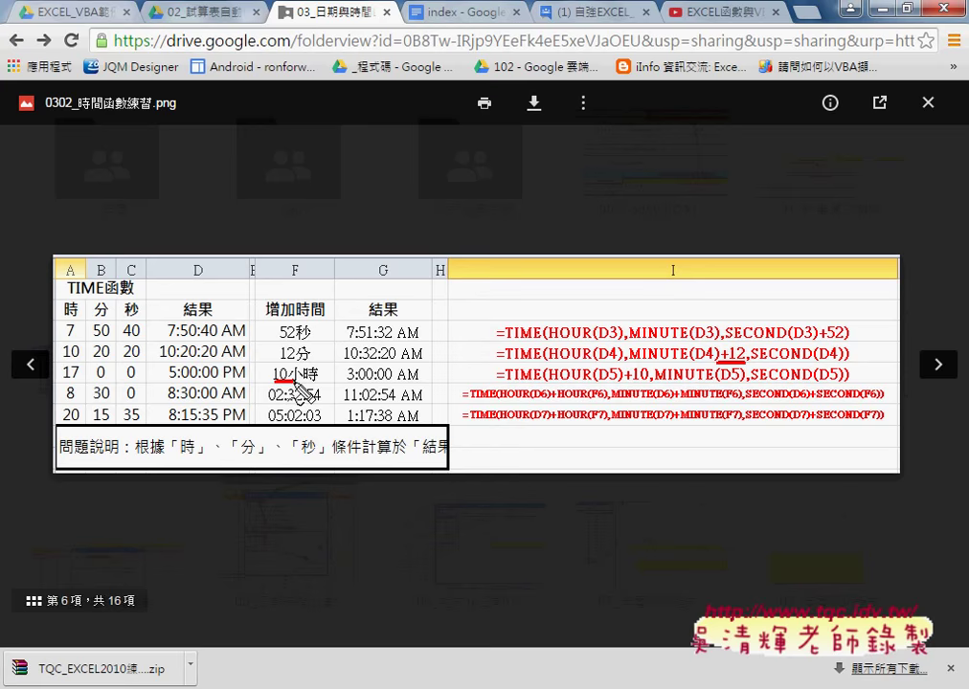
pyautogui.moveTo(622, 385); pyautogui.dragTo(648, 385)
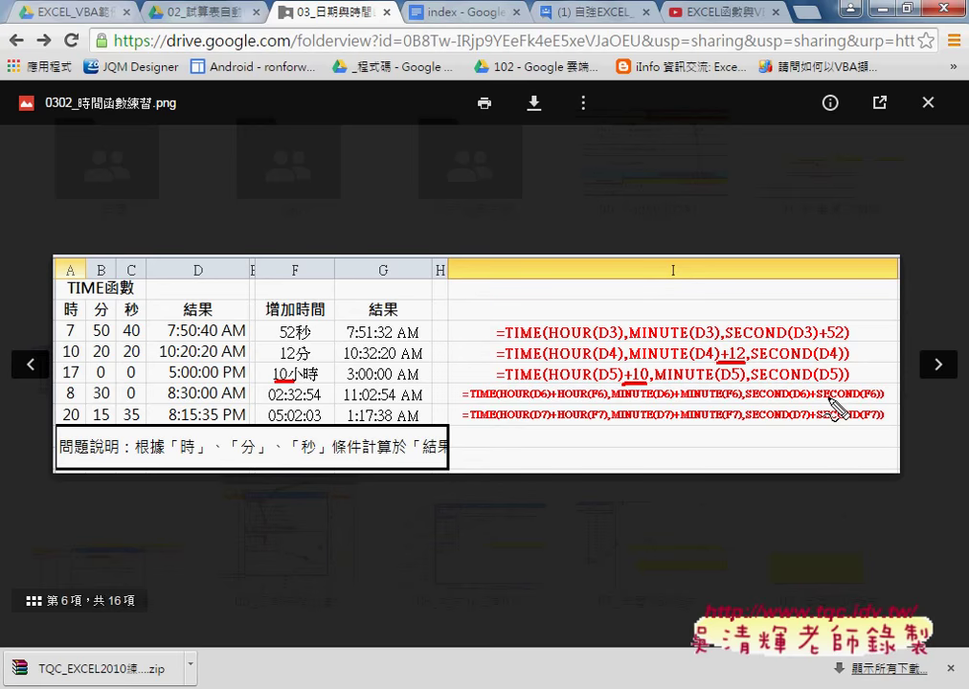
pyautogui.press('Escape')
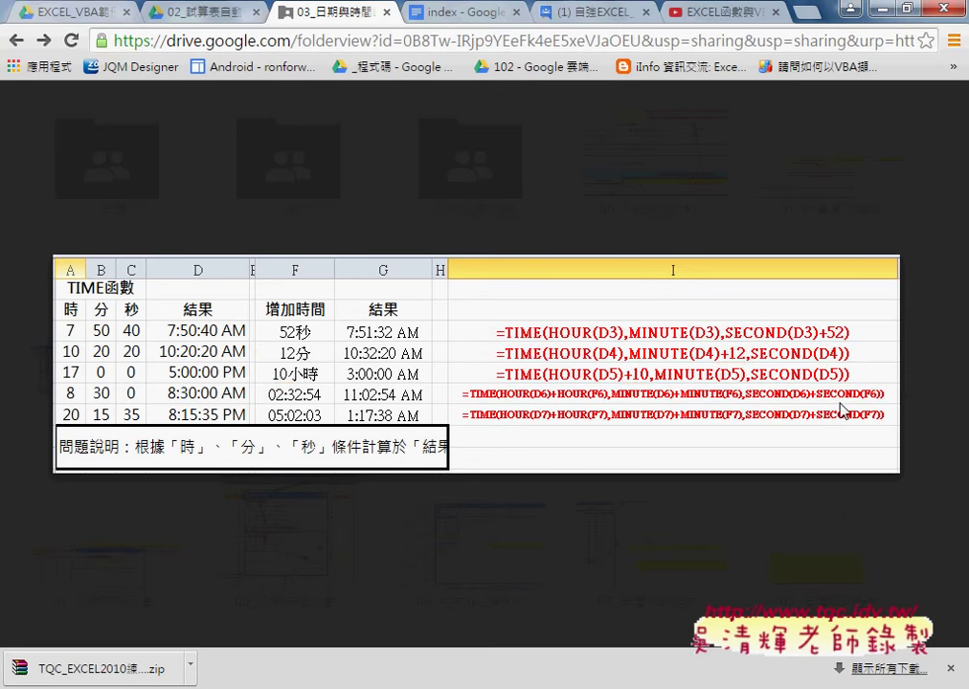
pyautogui.click(456, 12)
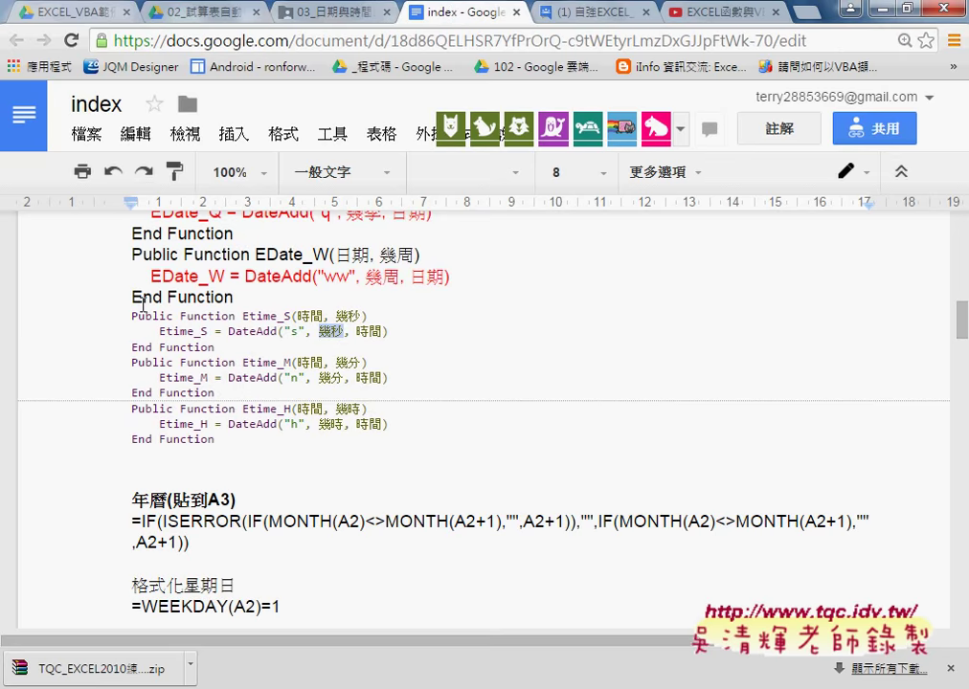
# Select the Etime_S through Etime_H function code for copying and switch to the Excel windows
pyautogui.moveTo(132, 316)
pyautogui.mouseDown()
pyautogui.moveTo(284, 423)
pyautogui.moveTo(283, 440)
pyautogui.mouseUp()
pyautogui.hotkey('ctrl', 'c')
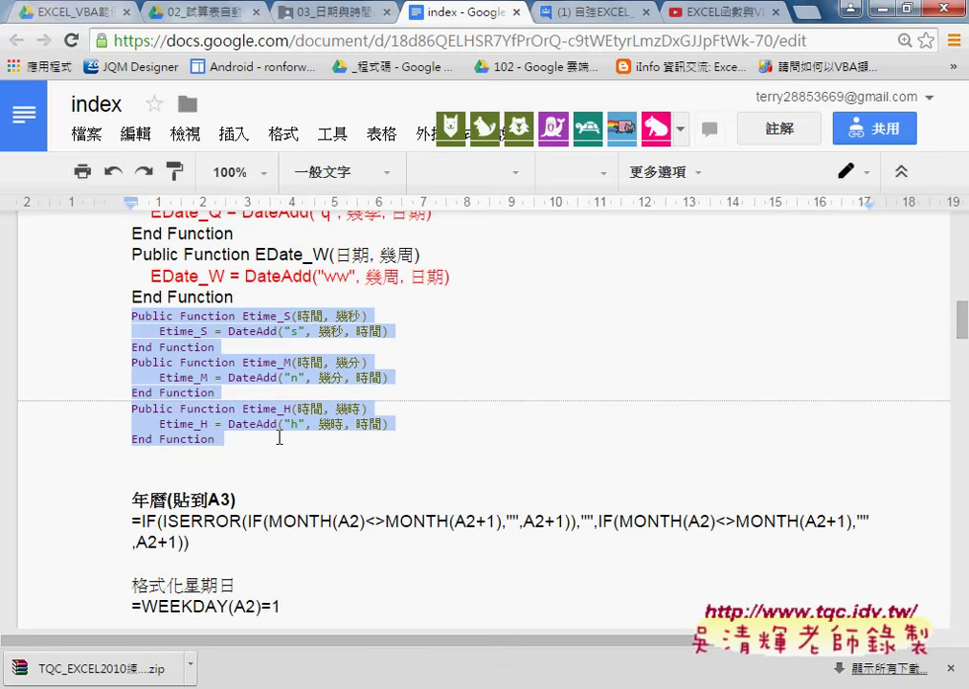
pyautogui.click(565, 687)
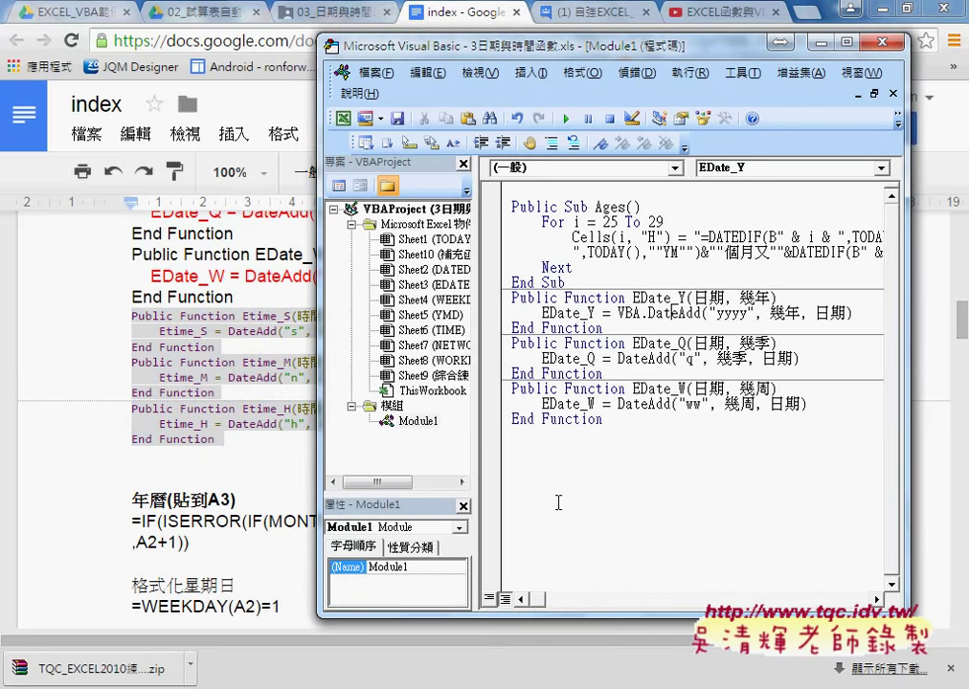
# Paste Etime_S, Etime_M and Etime_H into Module1 below EDate_W, then select cell E3 in Excel
pyautogui.click(575, 536)
pyautogui.hotkey('ctrl', 'v')
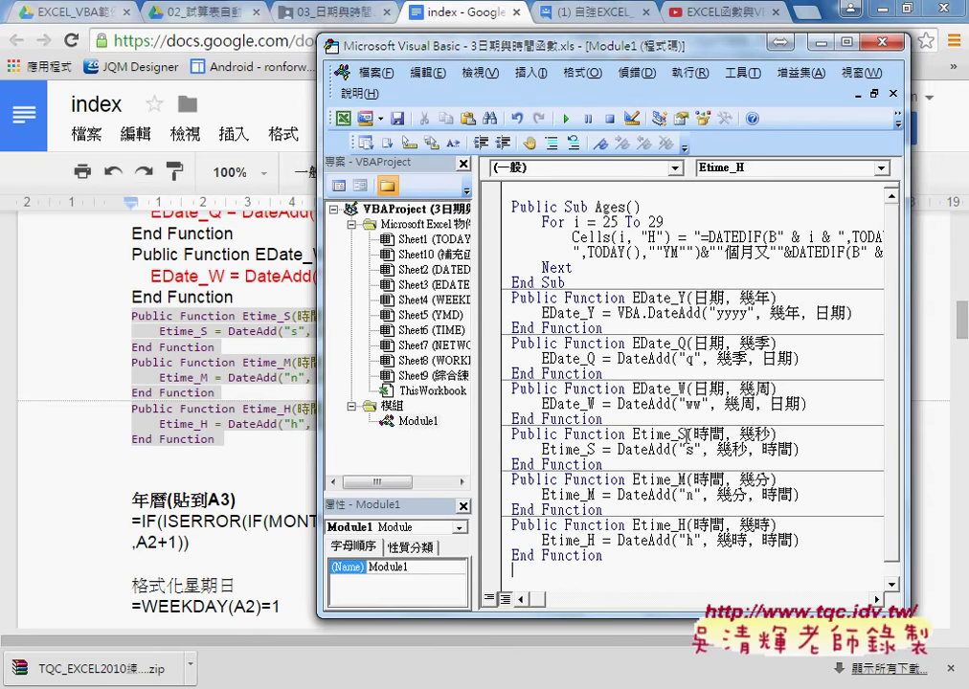
pyautogui.moveTo(678, 434); pyautogui.dragTo(688, 433)
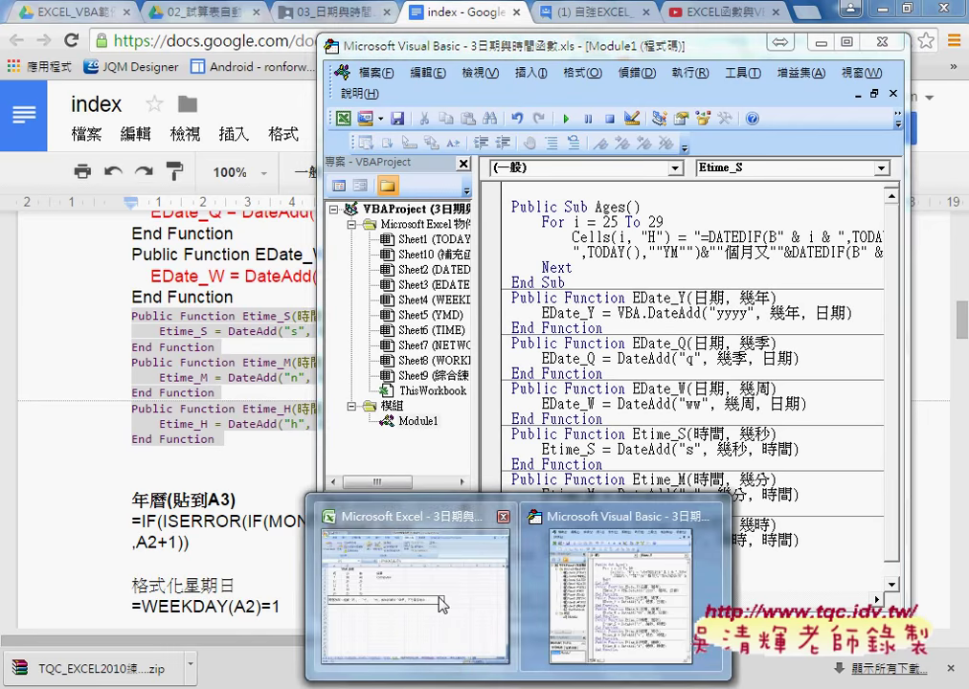
pyautogui.click(443, 605)
pyautogui.click(393, 246)
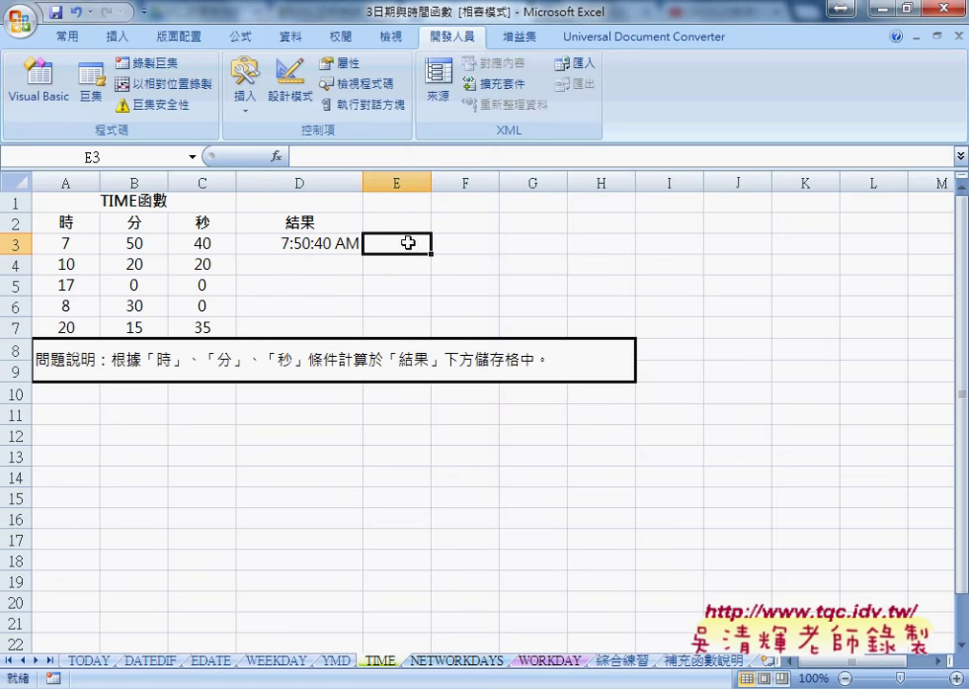
# Enter =Etime_S(D3,52) in E3 from the 使用者定義 category, and widen column E
pyautogui.click(277, 156)
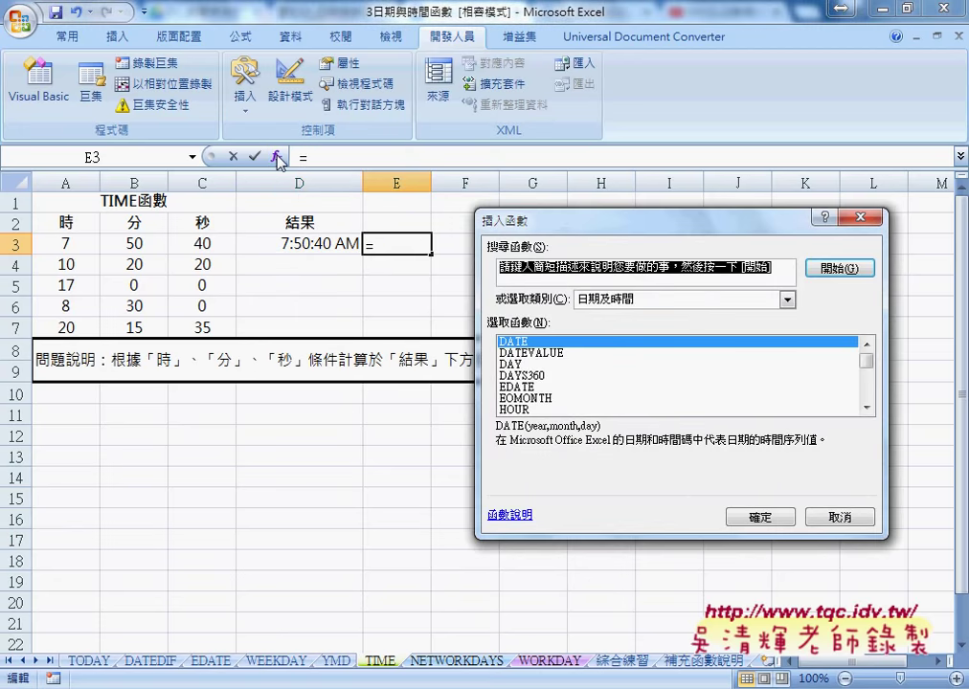
pyautogui.click(637, 299)
pyautogui.click(632, 440)
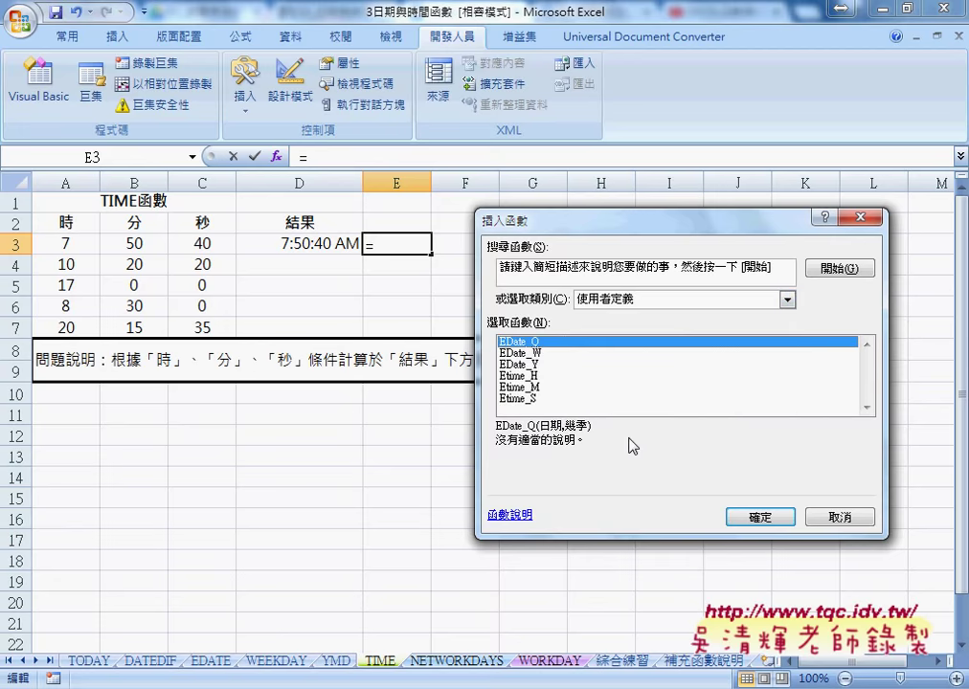
pyautogui.click(509, 398)
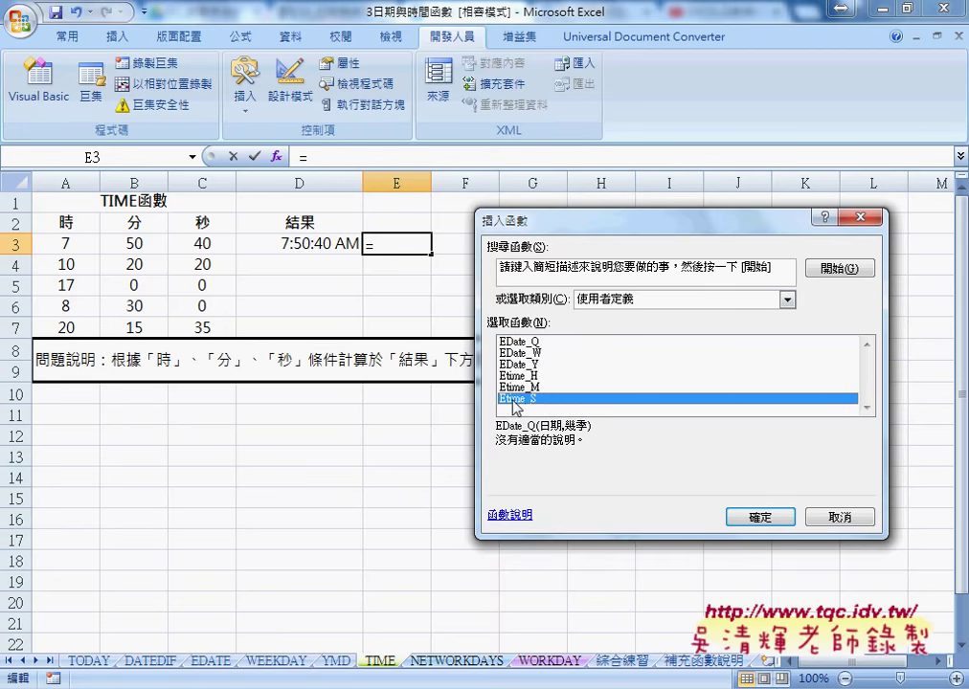
pyautogui.click(756, 517)
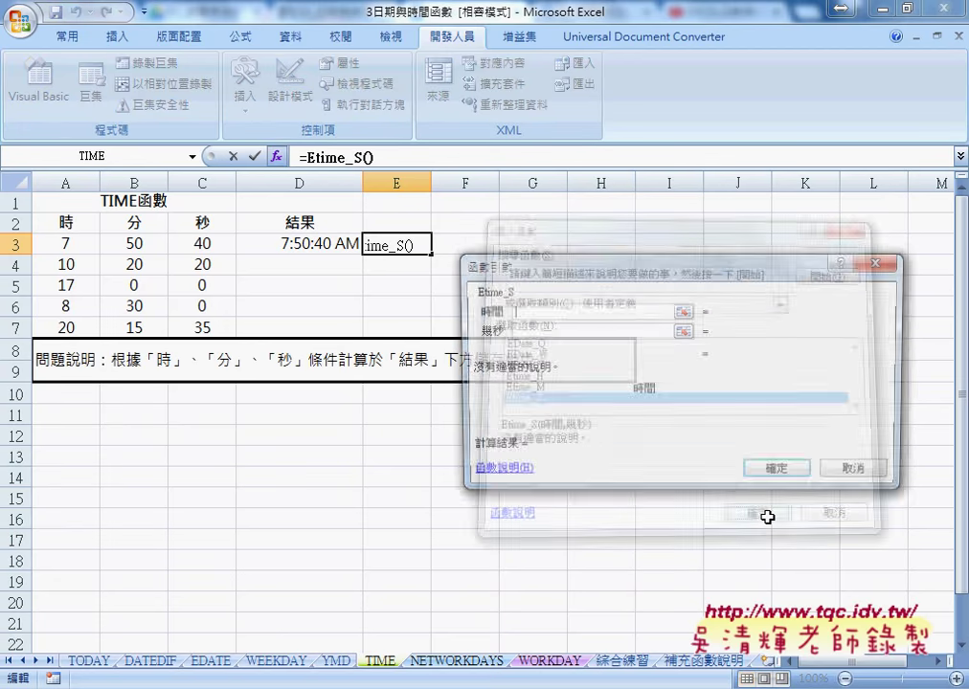
pyautogui.click(316, 243)
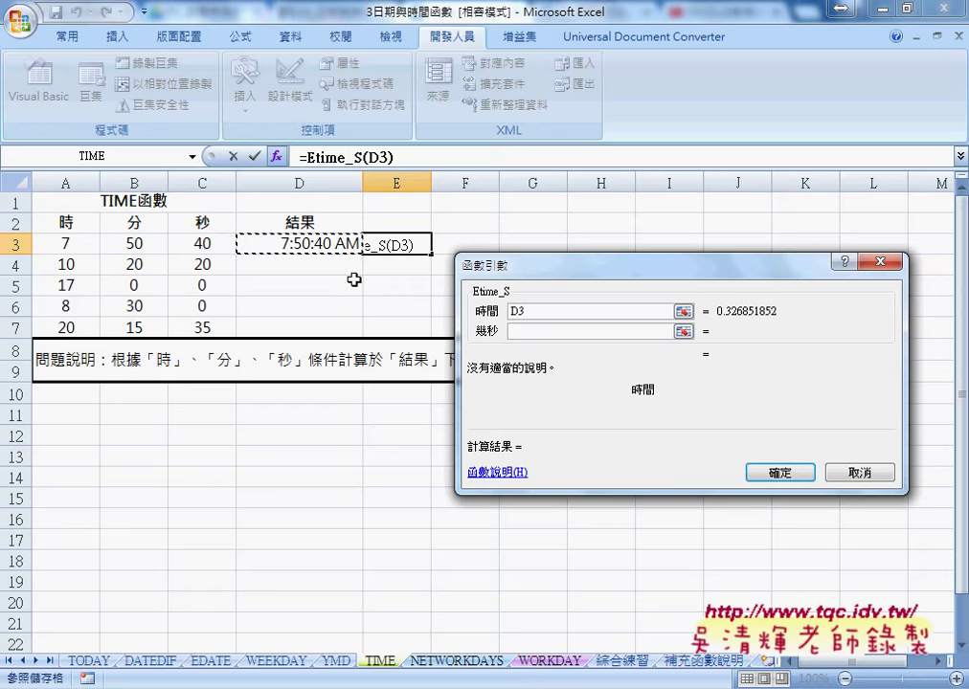
pyautogui.click(530, 332)
pyautogui.write('52')
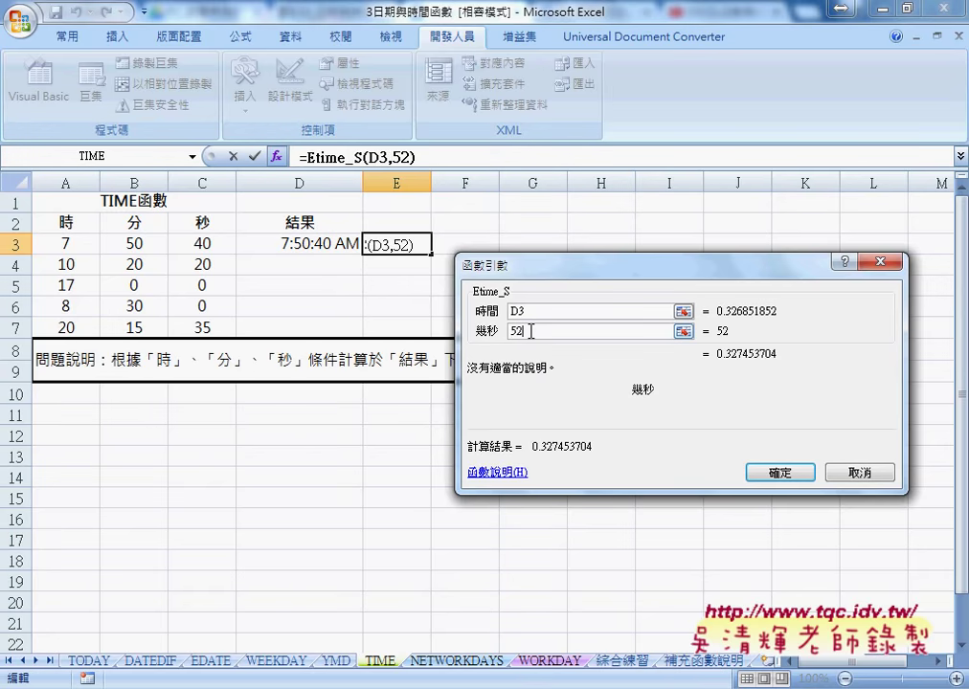
pyautogui.press('Return')
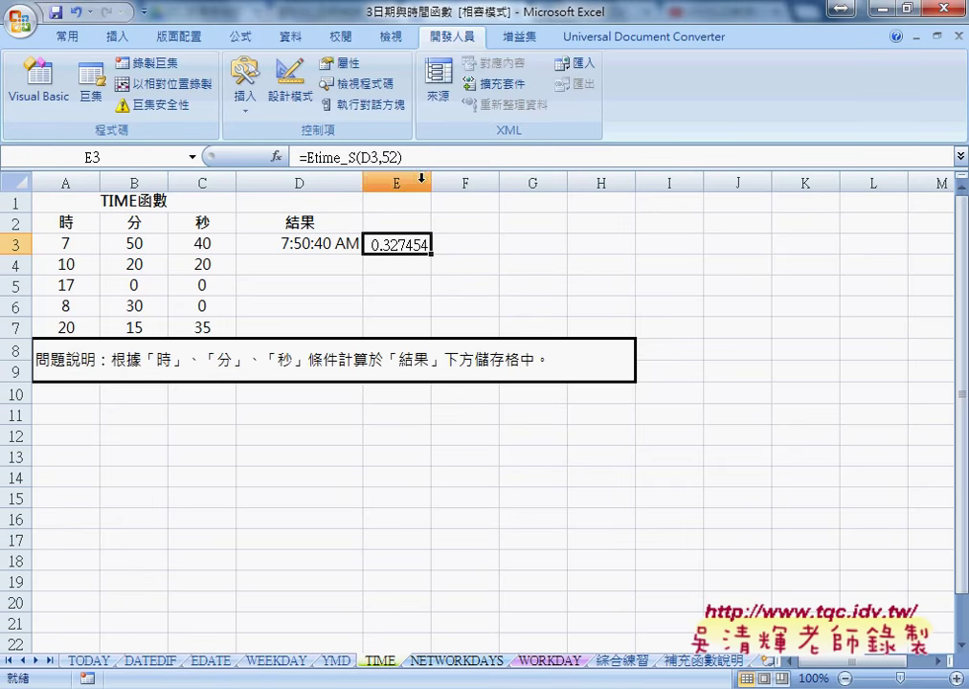
pyautogui.moveTo(431, 183); pyautogui.dragTo(463, 182)
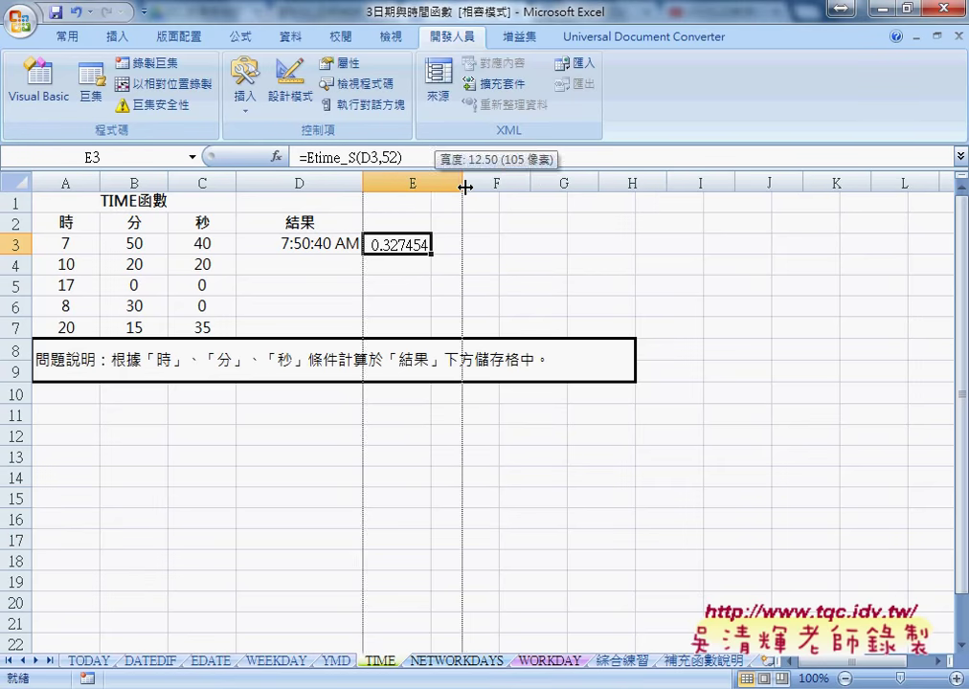
# Format E3 with the 1:30:55 PM time style so it reads 7:51:32 AM
pyautogui.rightClick(437, 246)
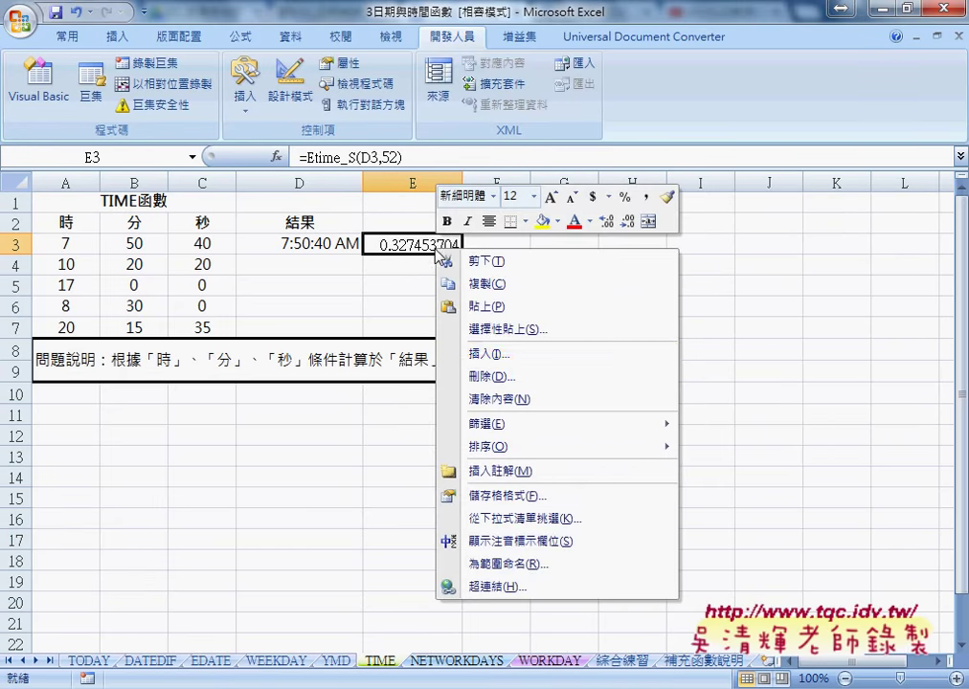
pyautogui.click(562, 496)
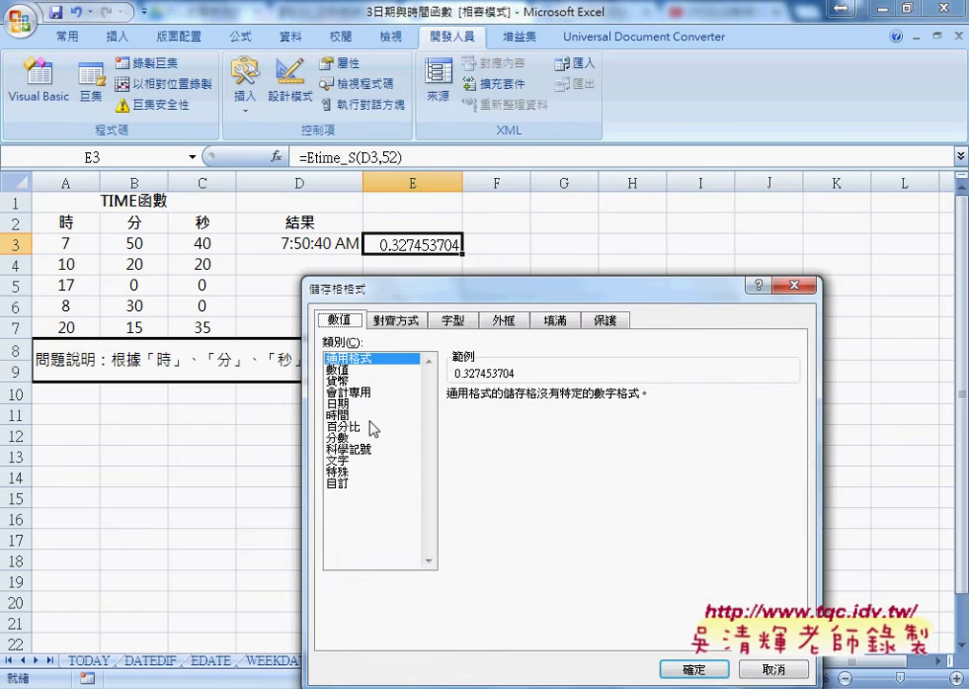
pyautogui.click(349, 417)
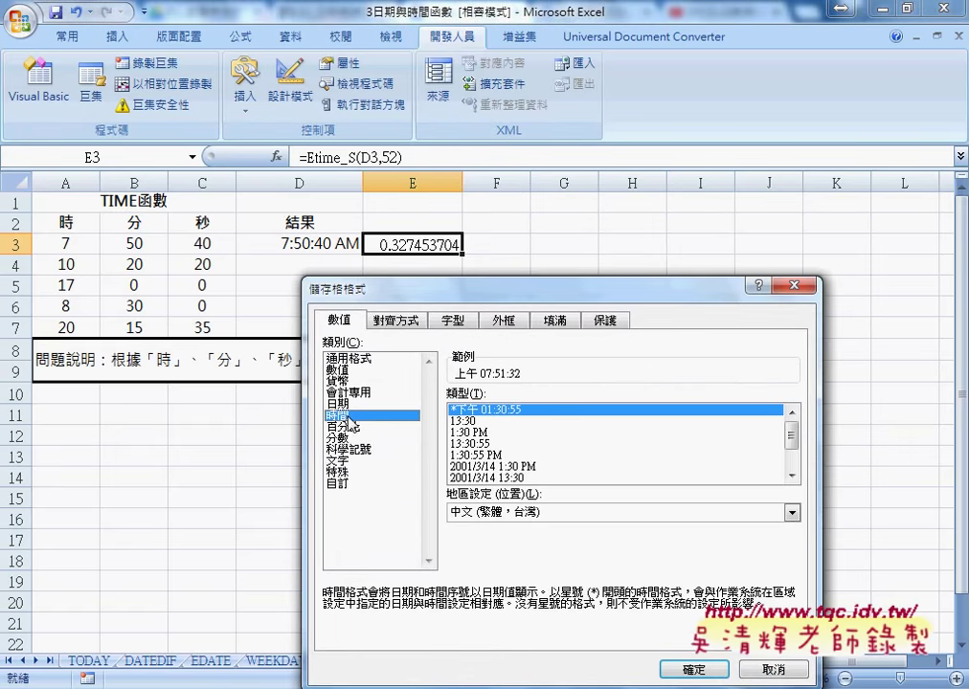
pyautogui.click(500, 457)
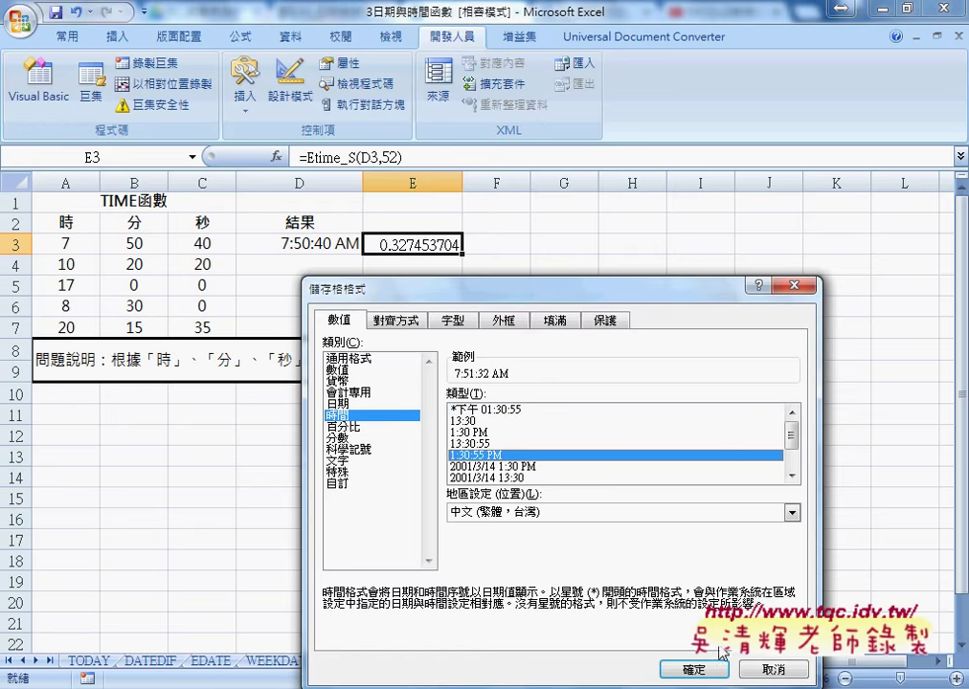
pyautogui.click(694, 669)
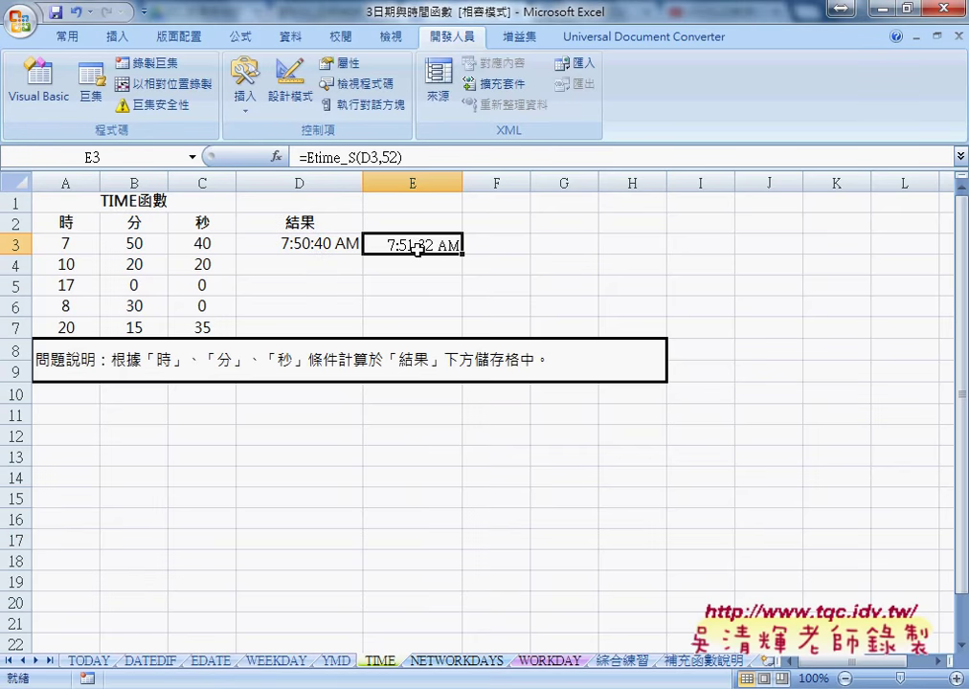
# Fill D3's =TIME(A3,B3,C3) down to D7, giving 10:20:20 AM through 8:15:35 PM
pyautogui.click(315, 267)
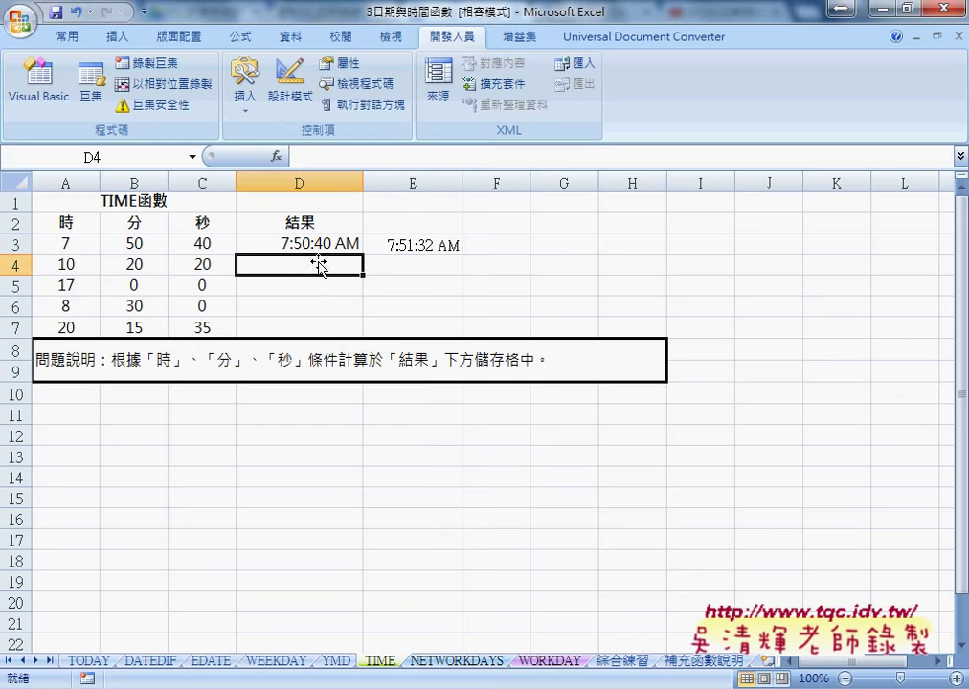
pyautogui.click(318, 244)
pyautogui.moveTo(365, 255); pyautogui.dragTo(365, 330)
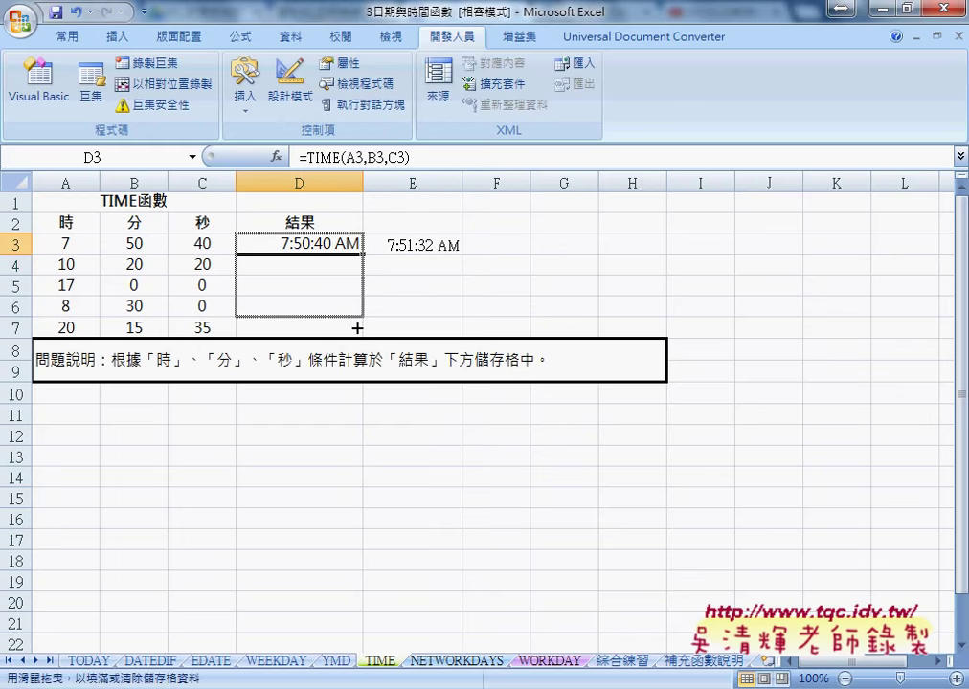
pyautogui.click(306, 269)
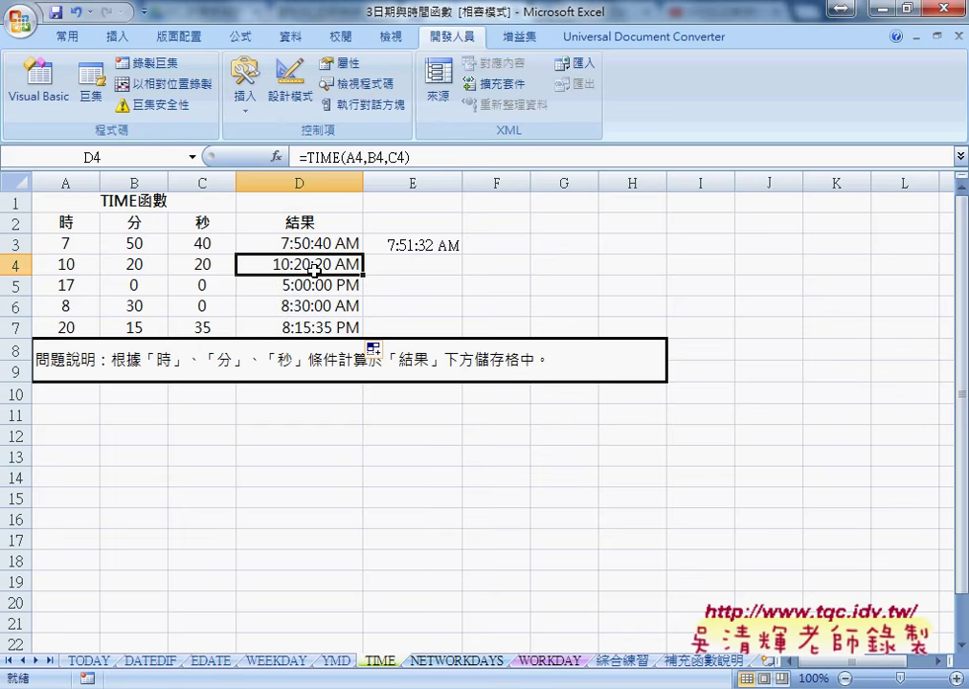
pyautogui.click(423, 262)
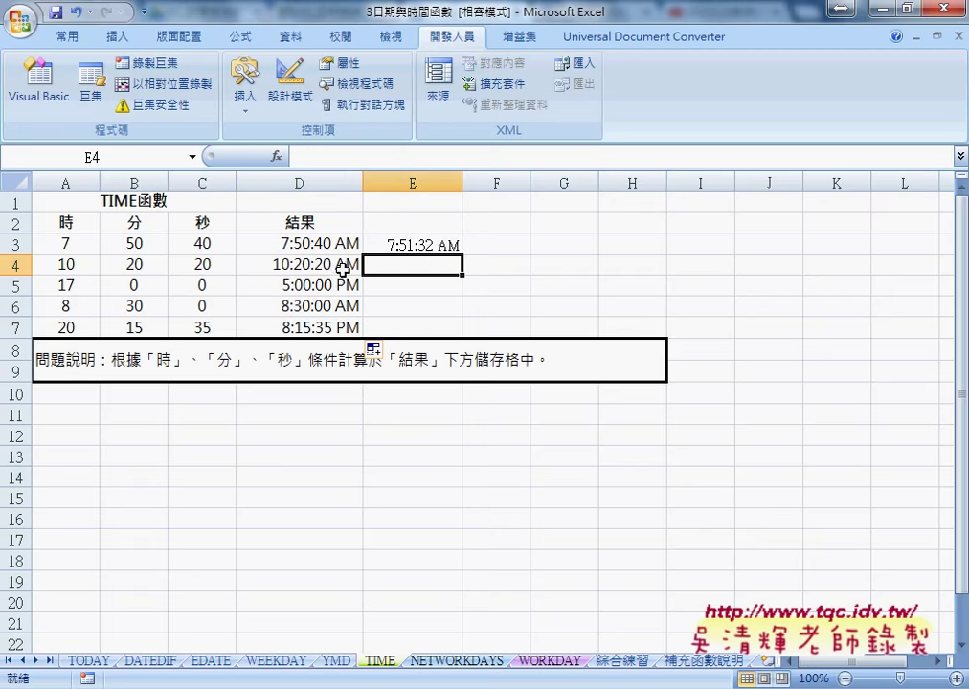
# Build an Etime_M formula in E4 with D4 as the time and 52 minutes
pyautogui.click(278, 158)
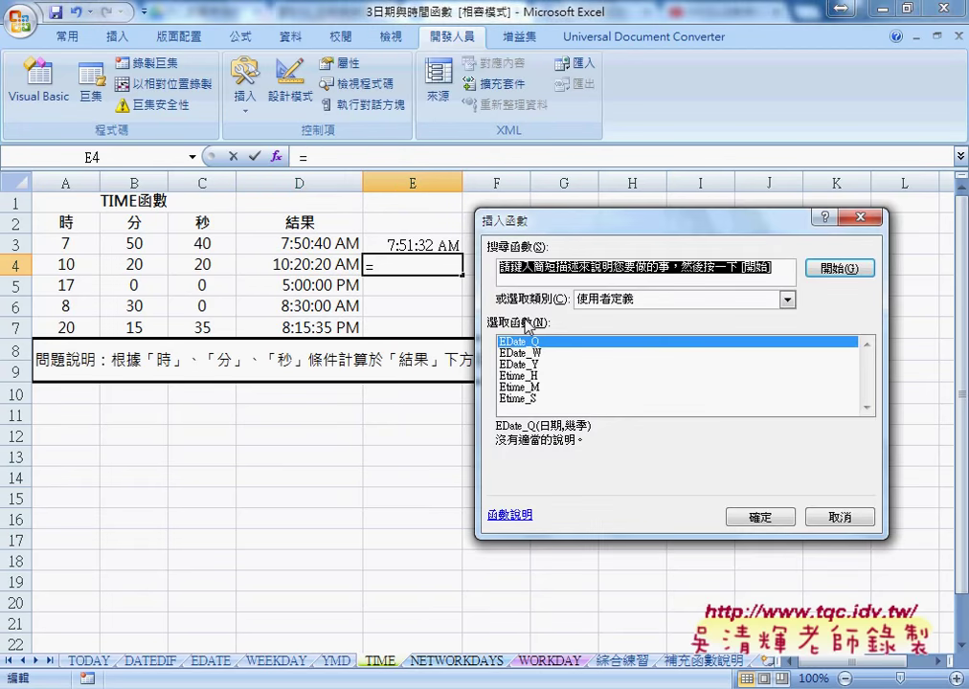
pyautogui.click(515, 388)
pyautogui.click(755, 520)
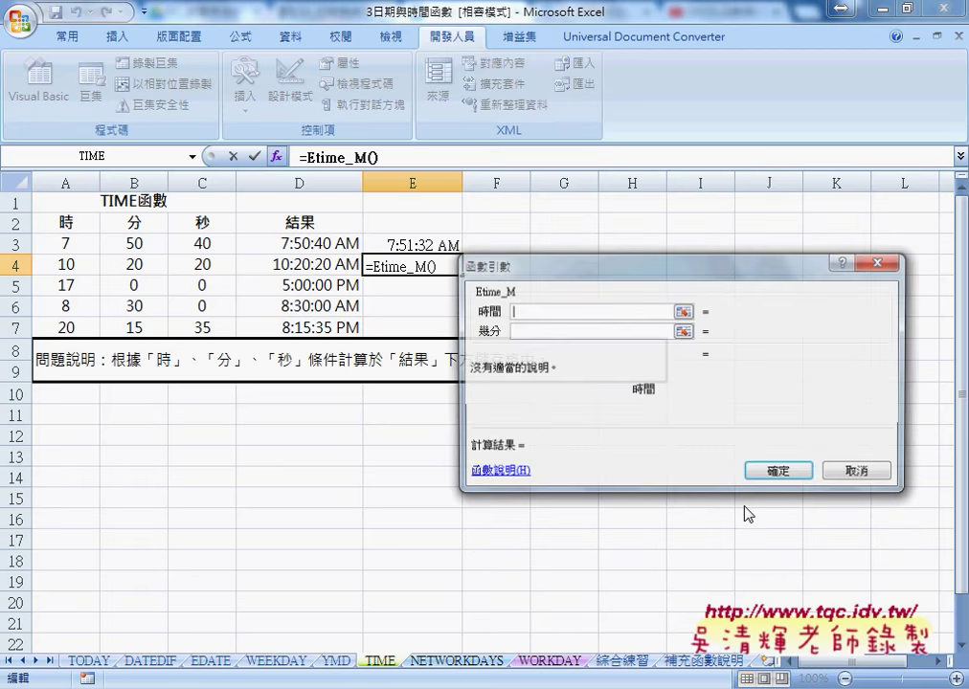
pyautogui.click(299, 264)
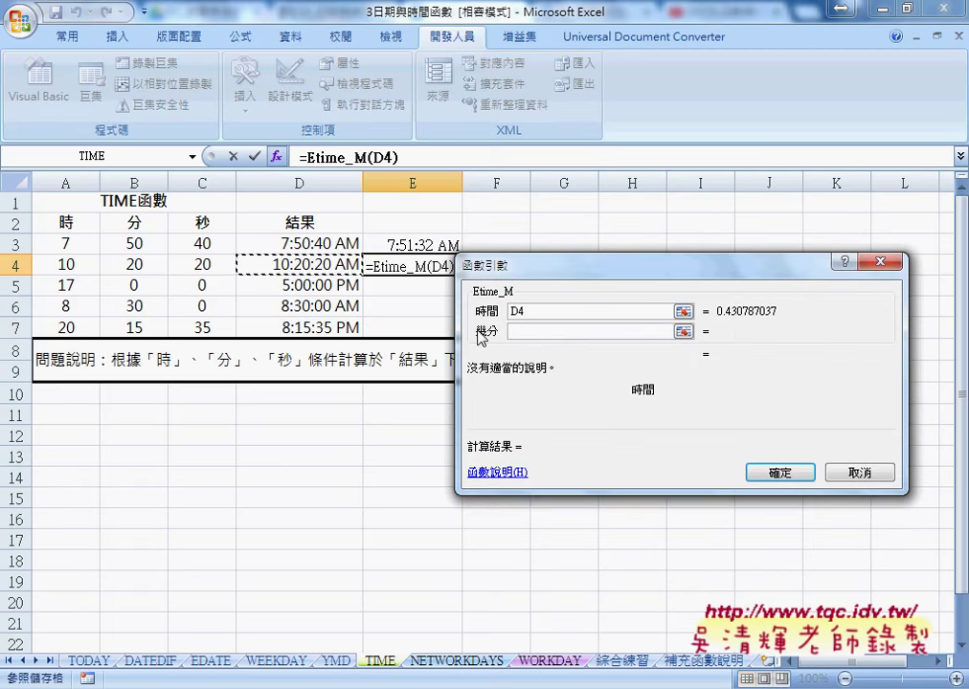
pyautogui.click(527, 332)
pyautogui.write('1')
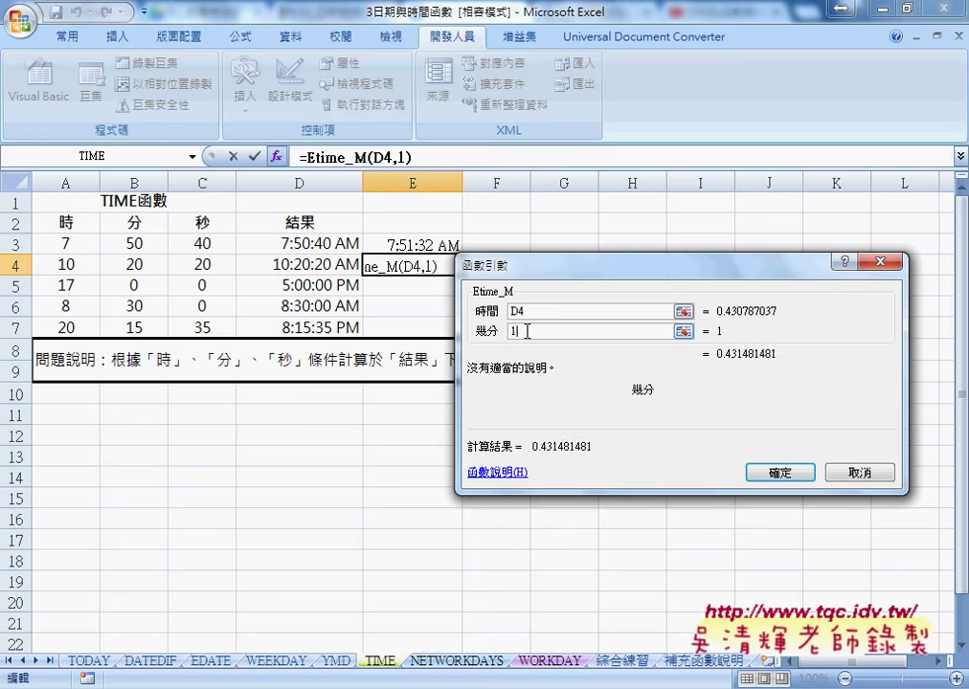
pyautogui.write('2')
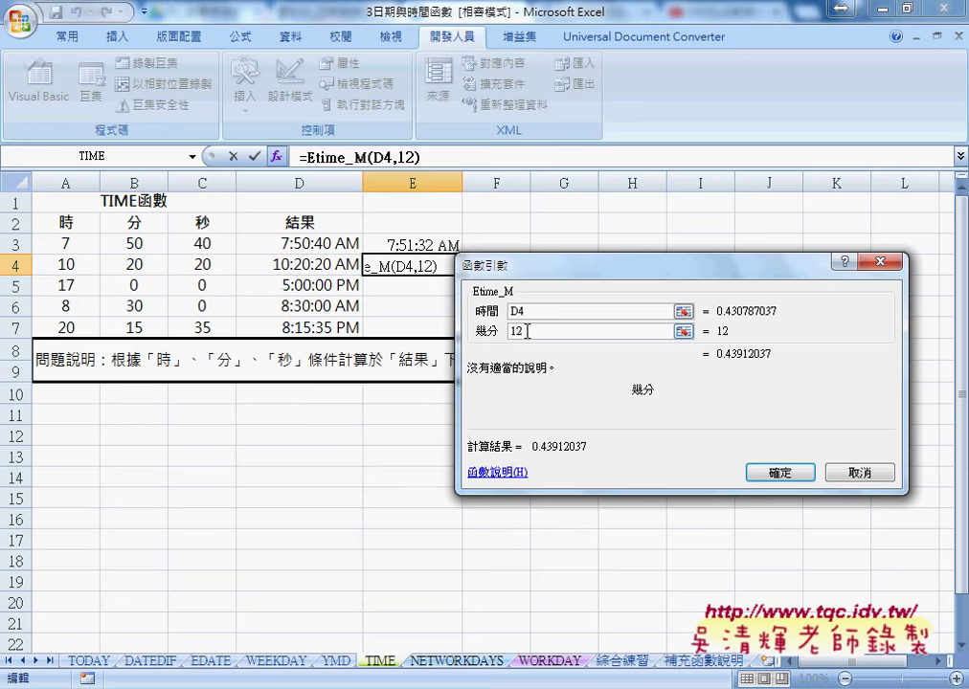
pyautogui.press('BackSpace')
pyautogui.press('BackSpace')
pyautogui.write('5')
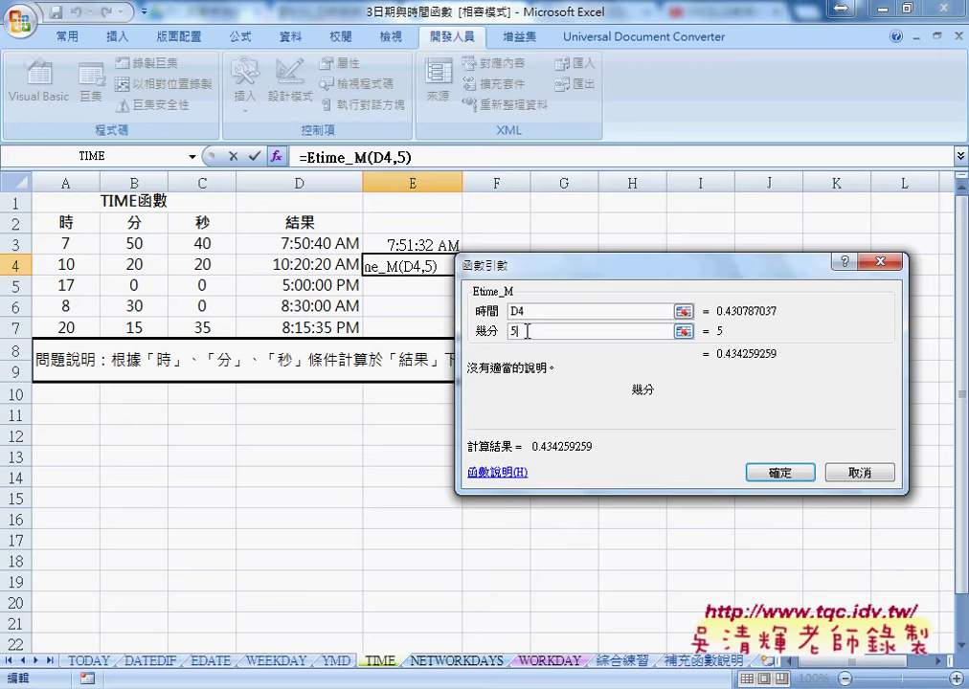
pyautogui.write('2')
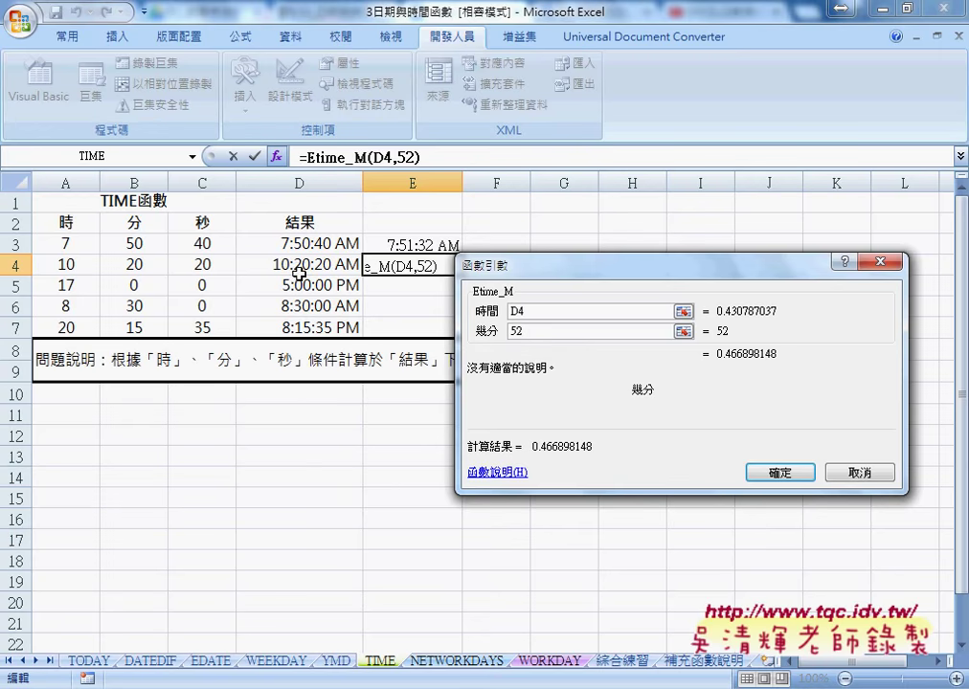
# Enter the Etime_M formula and format E4 with the 1:30:55 PM time style
pyautogui.click(802, 476)
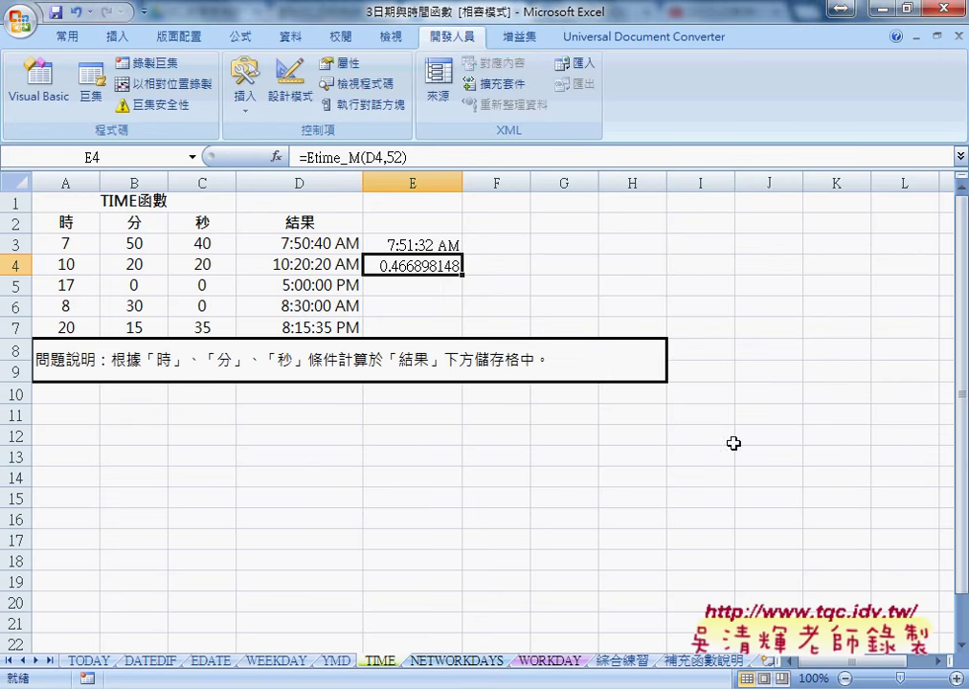
pyautogui.rightClick(418, 272)
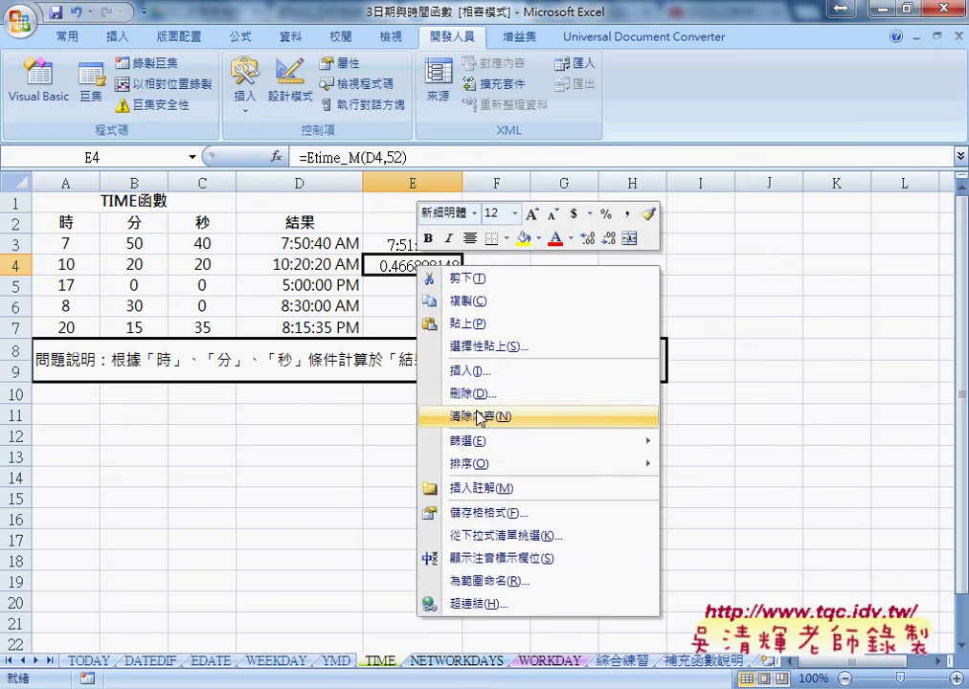
pyautogui.click(480, 458)
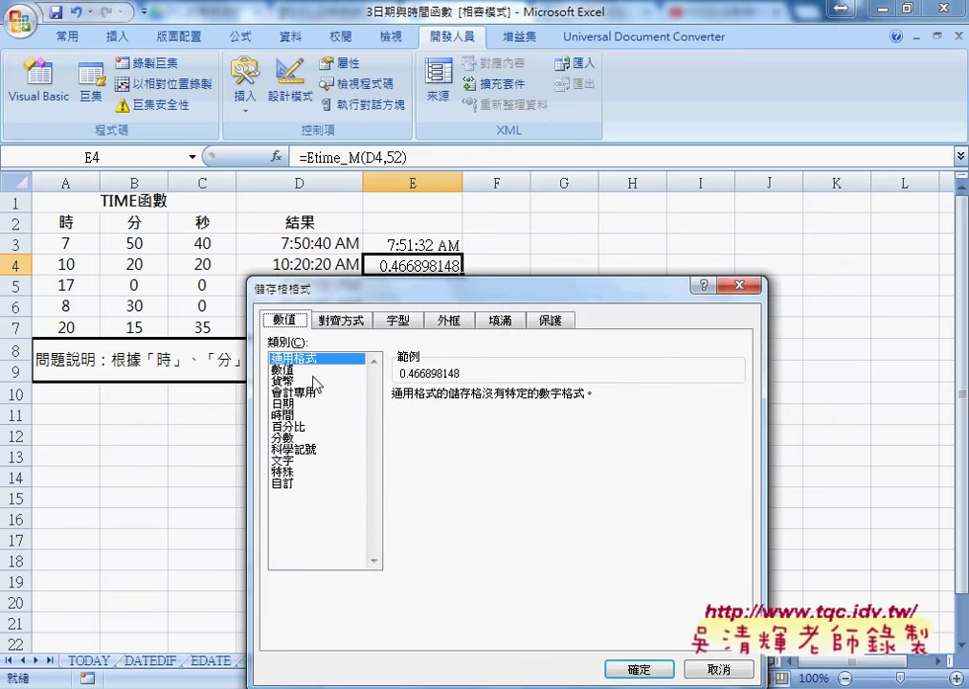
pyautogui.click(298, 417)
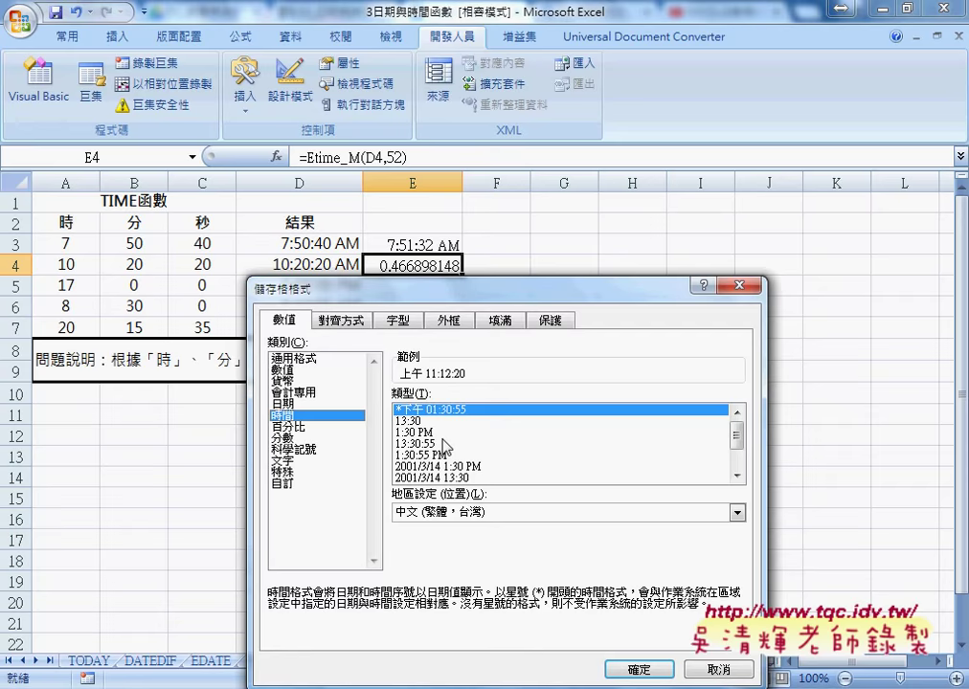
pyautogui.click(447, 455)
pyautogui.click(663, 673)
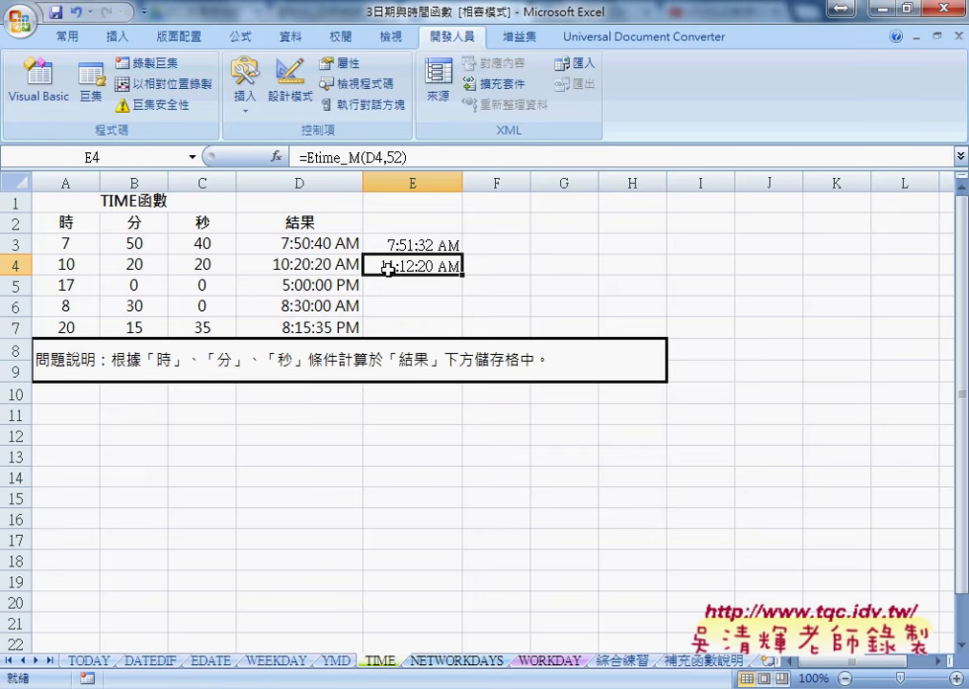
pyautogui.click(392, 287)
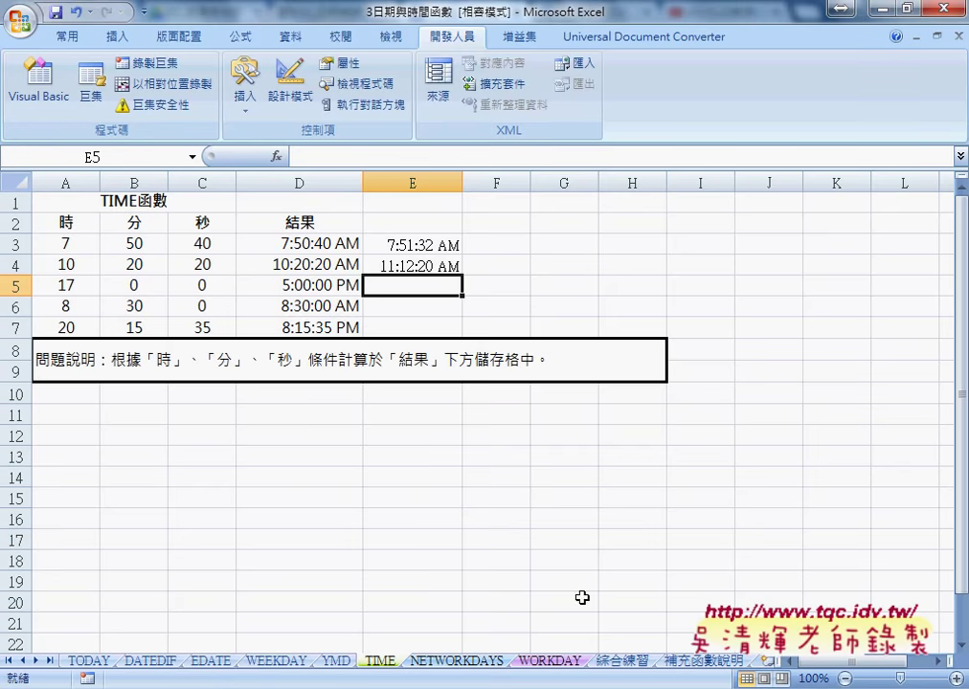
# Inspect the 綜合練習 sheet's row 2 calendar dates, then return to the TIME sheet
pyautogui.click(624, 660)
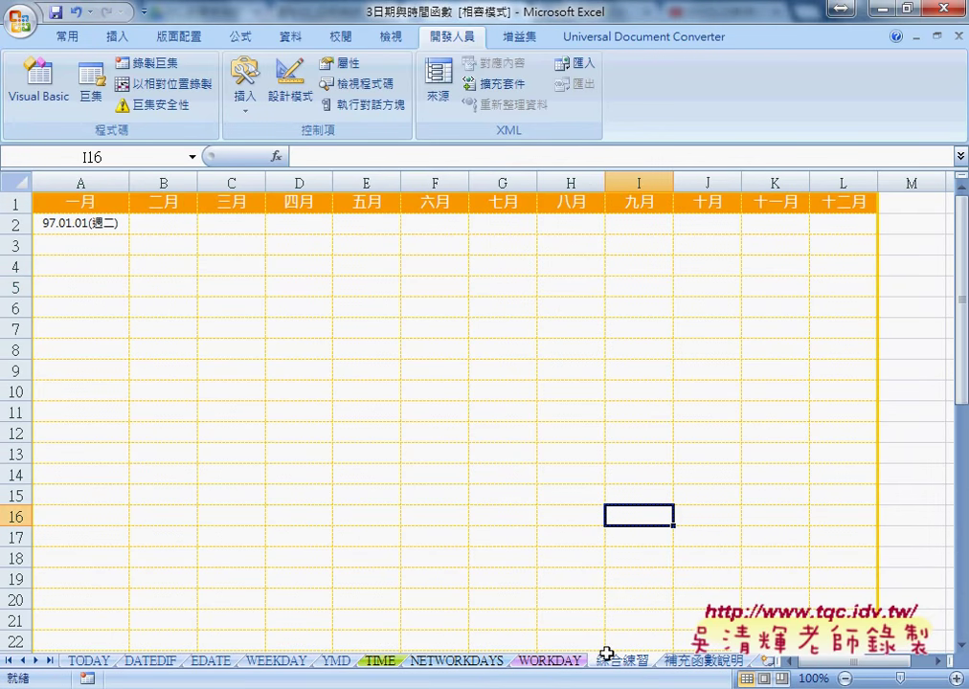
pyautogui.click(97, 225)
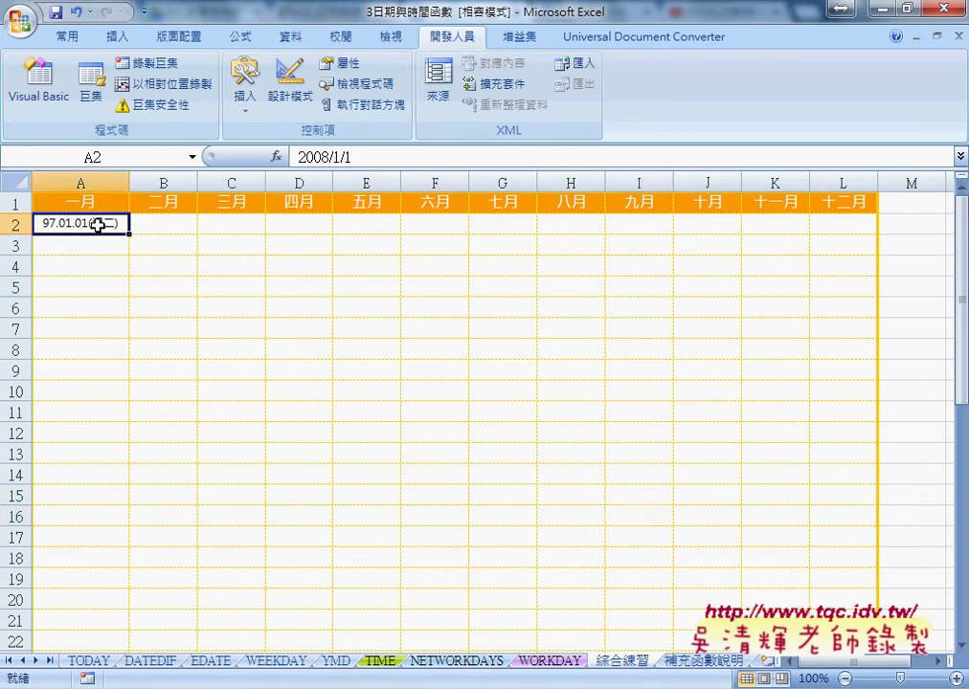
pyautogui.moveTo(162, 225); pyautogui.dragTo(826, 222)
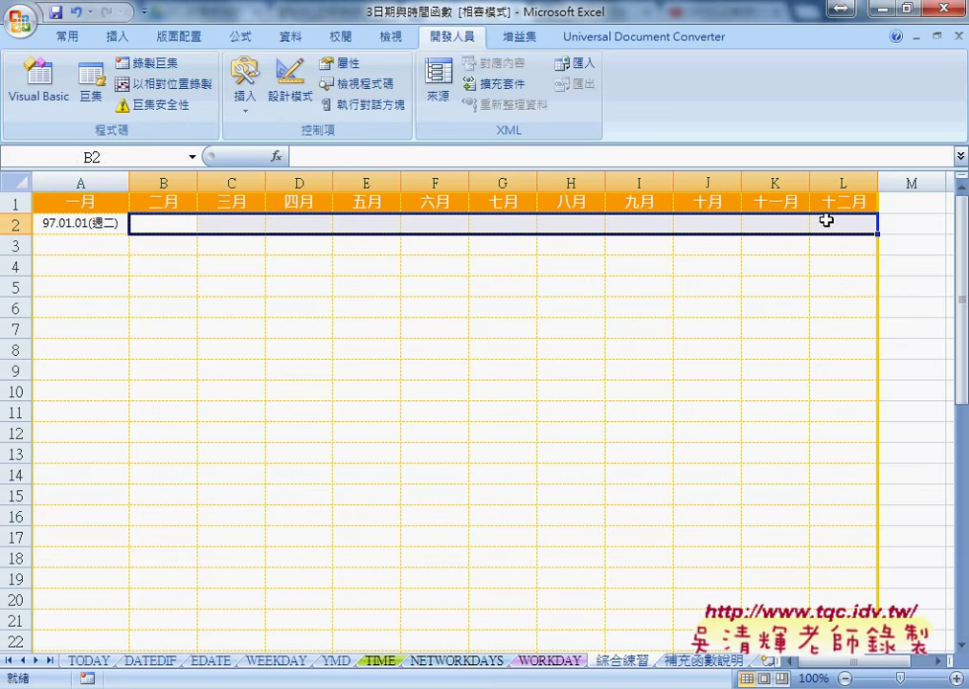
pyautogui.click(94, 242)
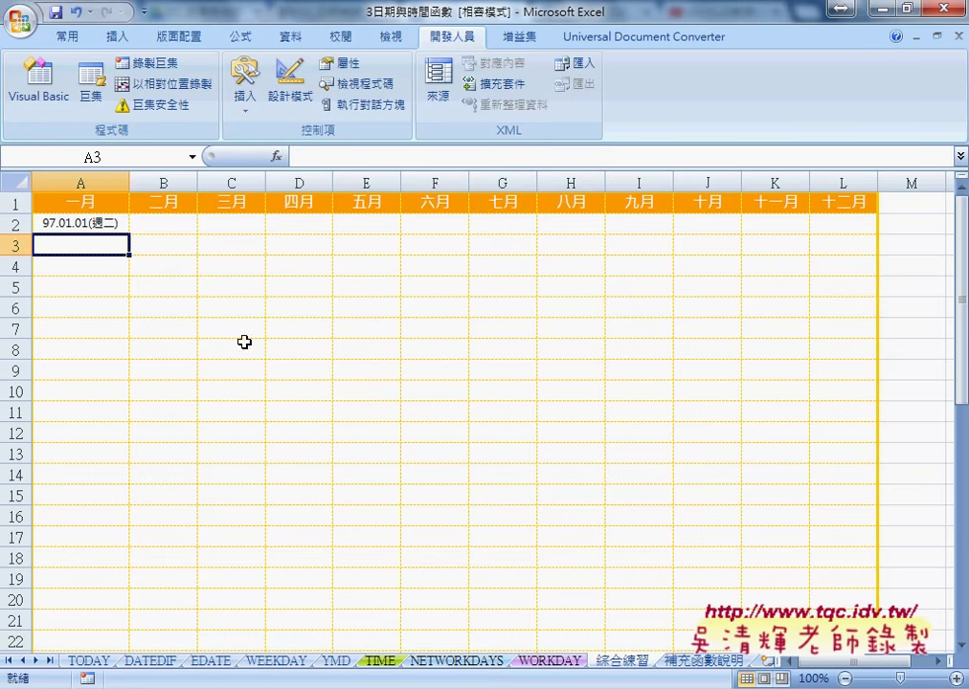
pyautogui.click(108, 226)
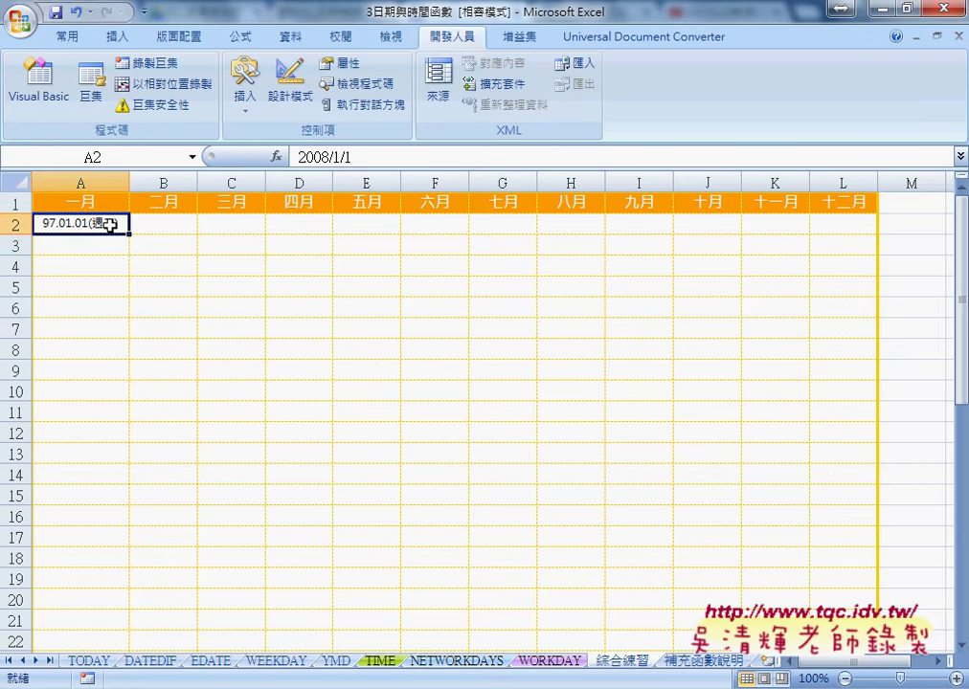
pyautogui.click(381, 661)
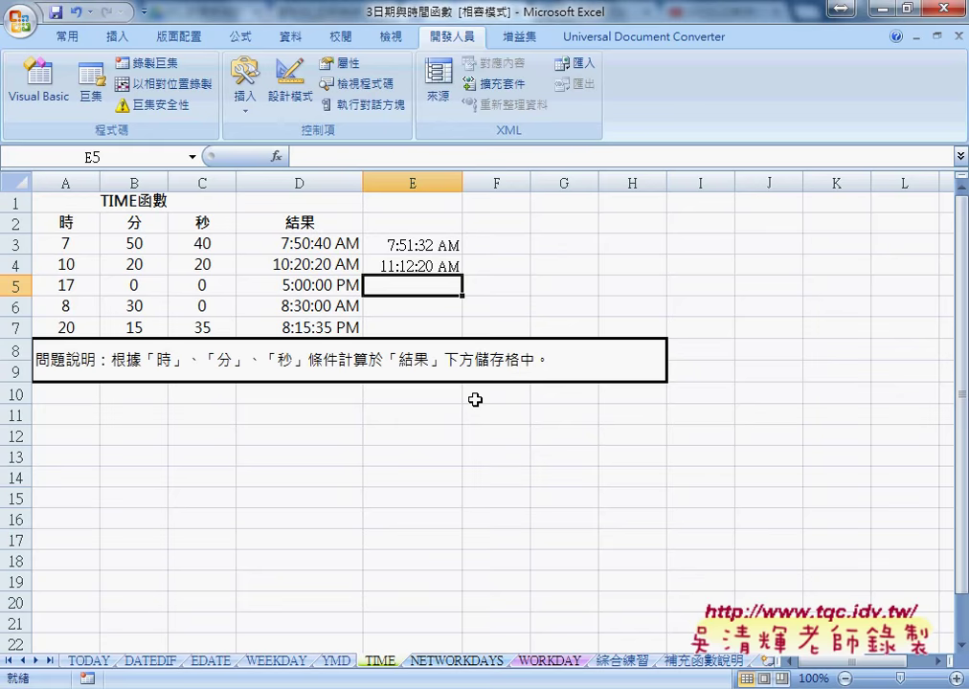
# Select E3 to review its =Etime_S(D3,52) formula
pyautogui.click(421, 251)
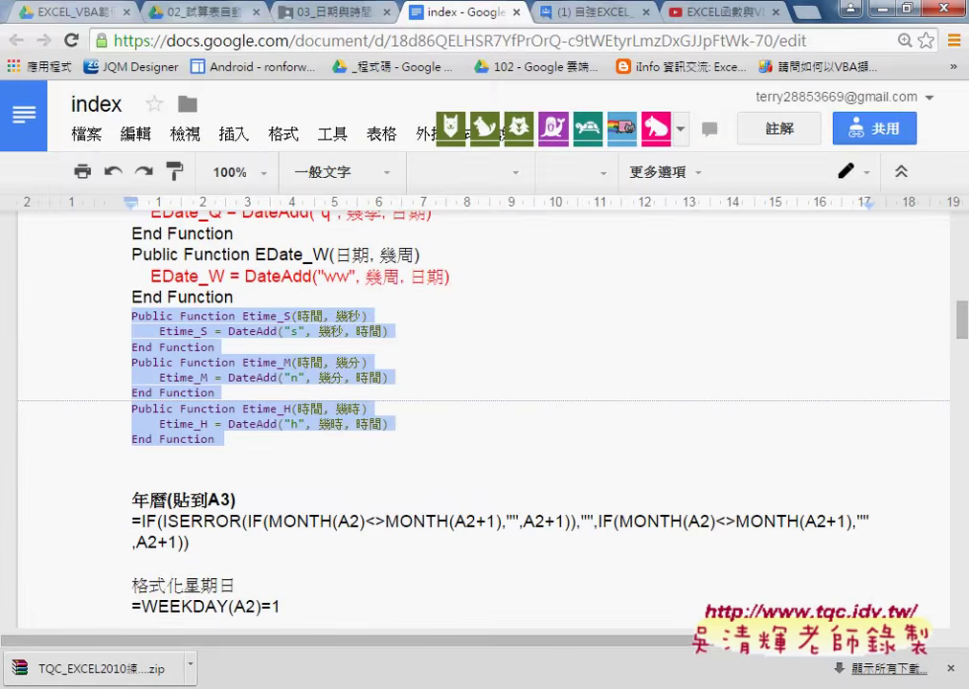
# In the index Google Doc, highlight the Etime_S, Etime_M and Etime_H names and select their code
pyautogui.click(383, 688)
pyautogui.click(243, 316)
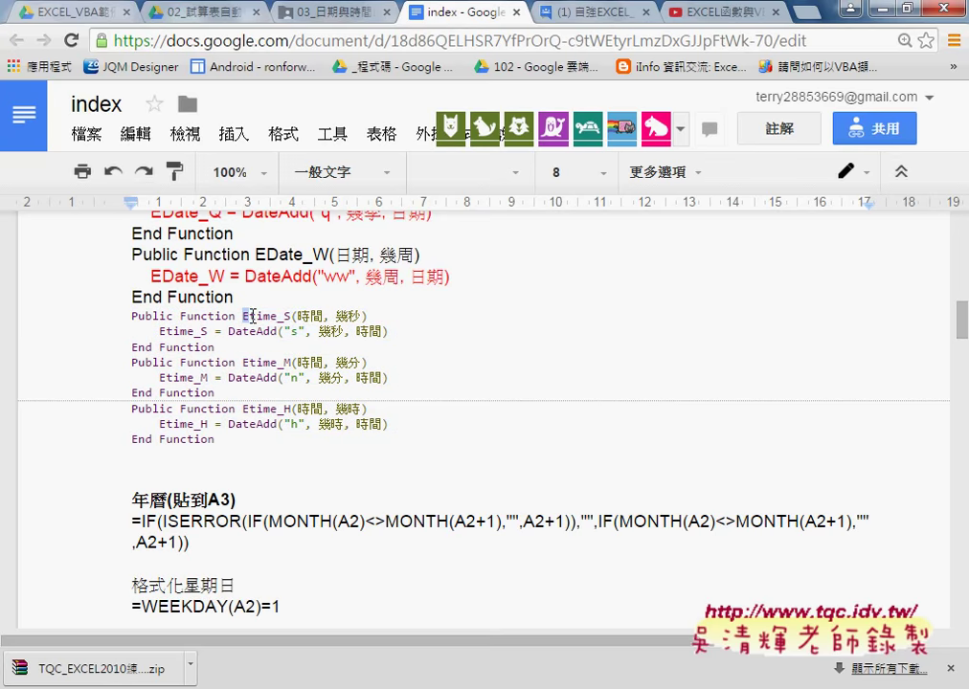
pyautogui.moveTo(243, 316); pyautogui.dragTo(278, 316)
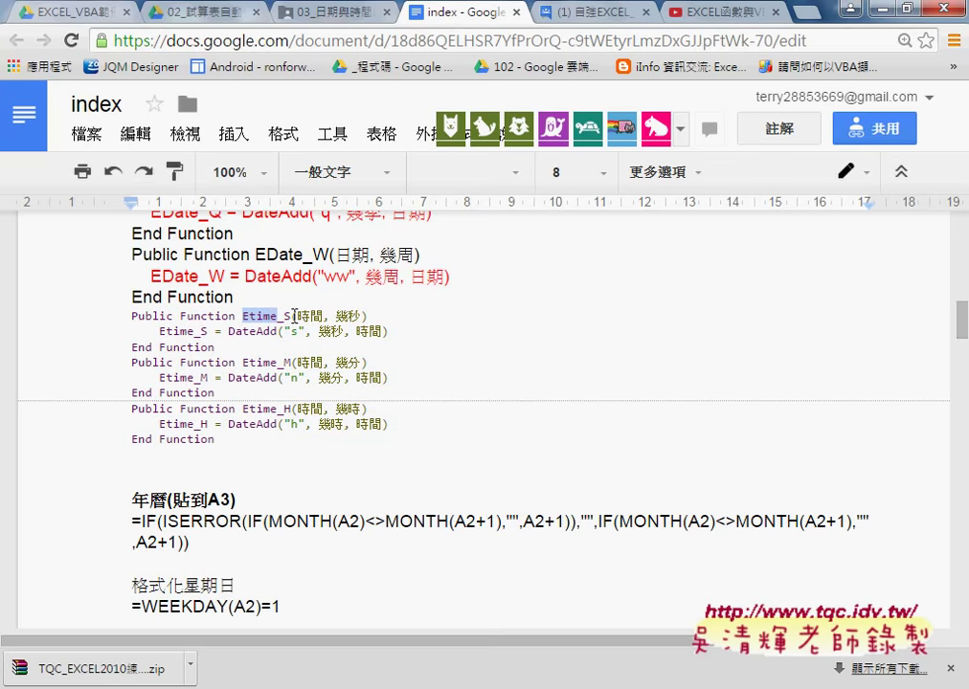
pyautogui.click(286, 363)
pyautogui.moveTo(284, 316); pyautogui.dragTo(290, 316)
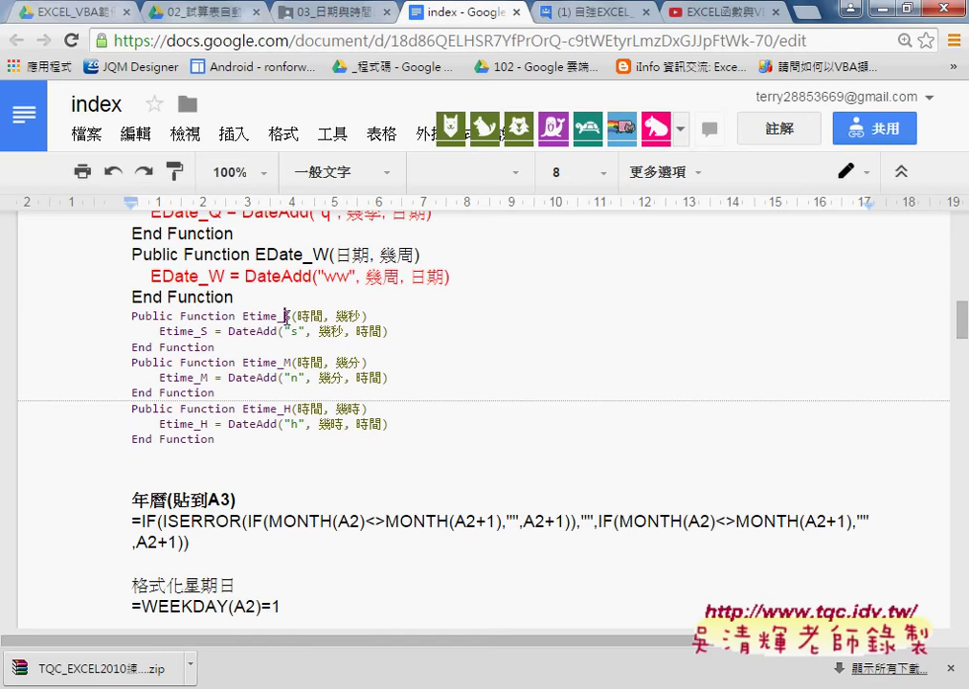
pyautogui.moveTo(285, 363); pyautogui.dragTo(291, 362)
pyautogui.moveTo(285, 409); pyautogui.dragTo(291, 409)
pyautogui.moveTo(216, 438)
pyautogui.mouseDown()
pyautogui.moveTo(242, 446)
pyautogui.moveTo(134, 378)
pyautogui.moveTo(113, 318)
pyautogui.mouseUp()
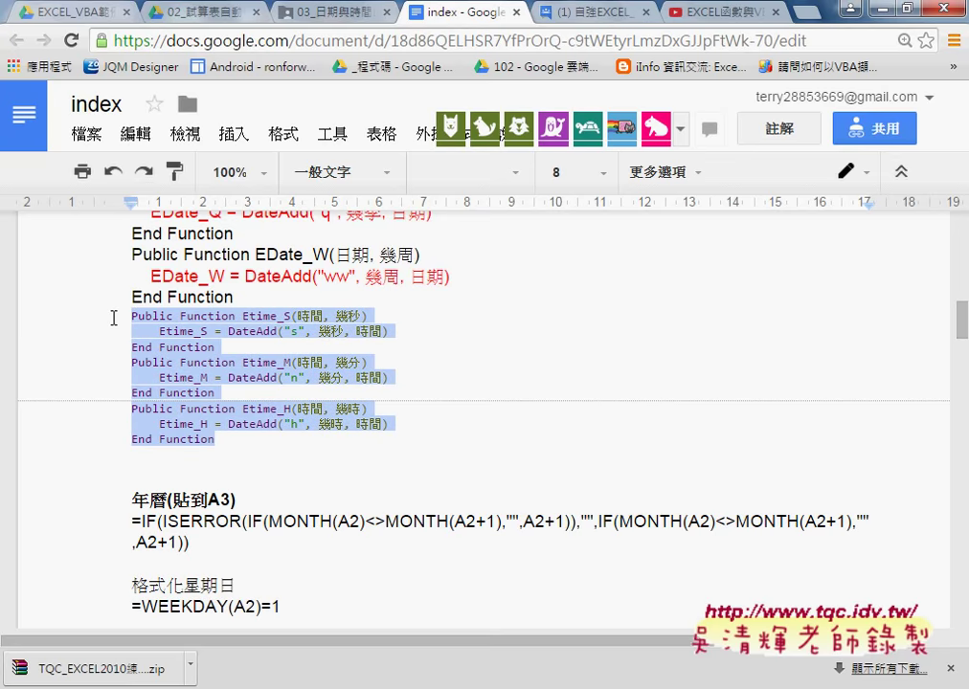